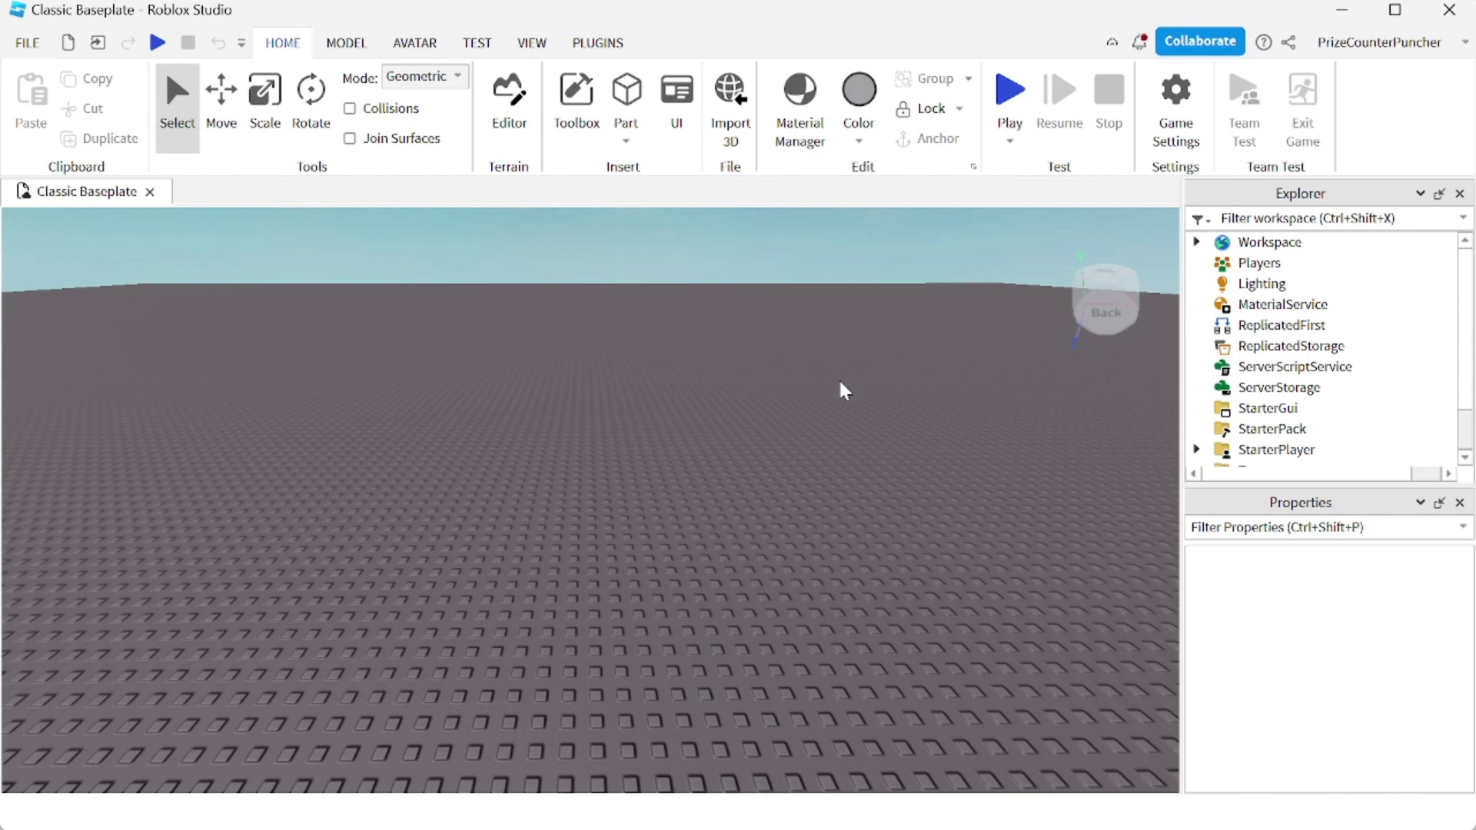
Step: Insert a new part and set its Size to 8, 1, 5
left_click(626, 96)
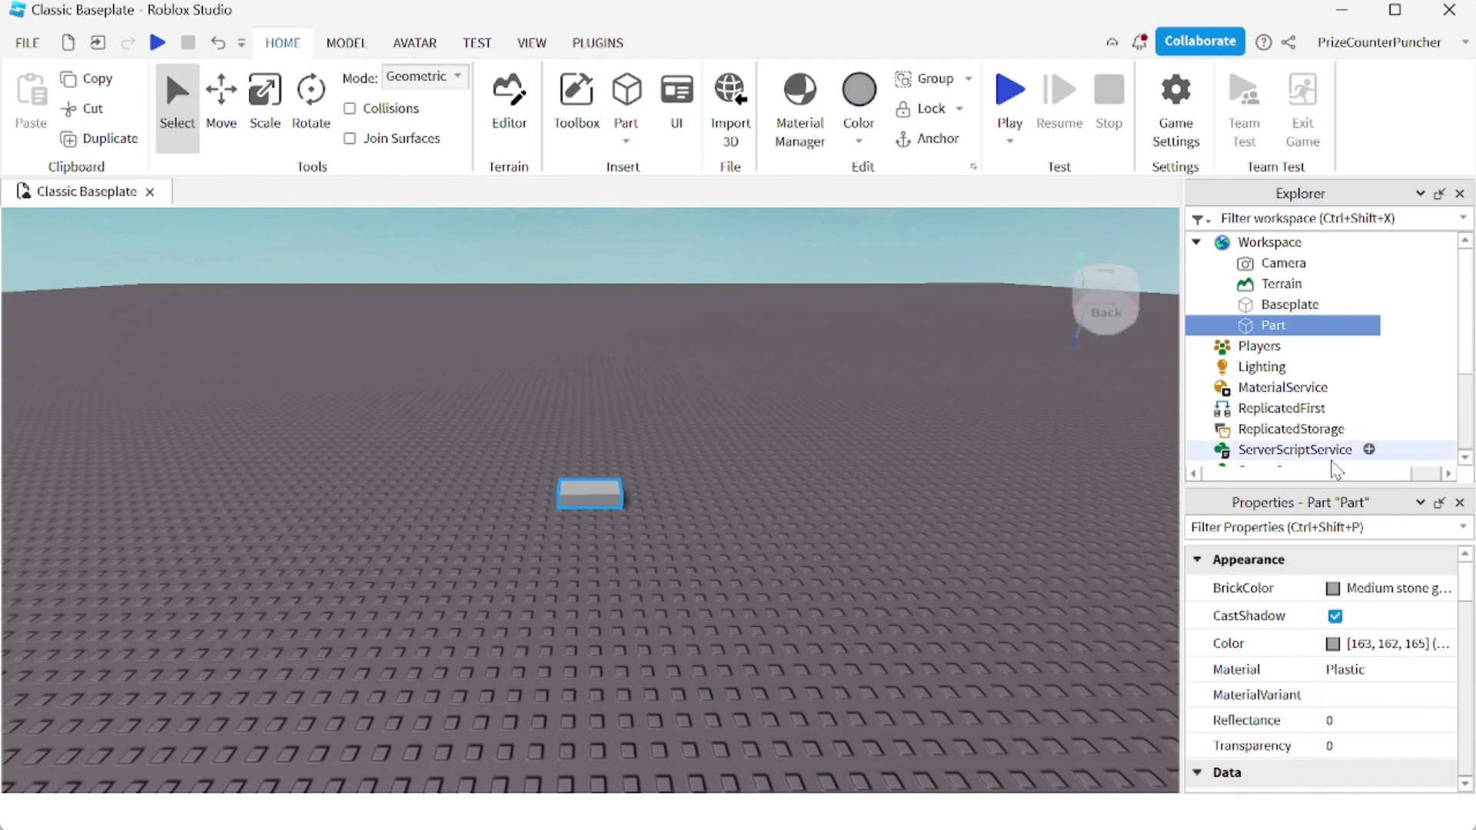
scroll(1269, 662, "down", 2)
scroll(1270, 663, "down", 5)
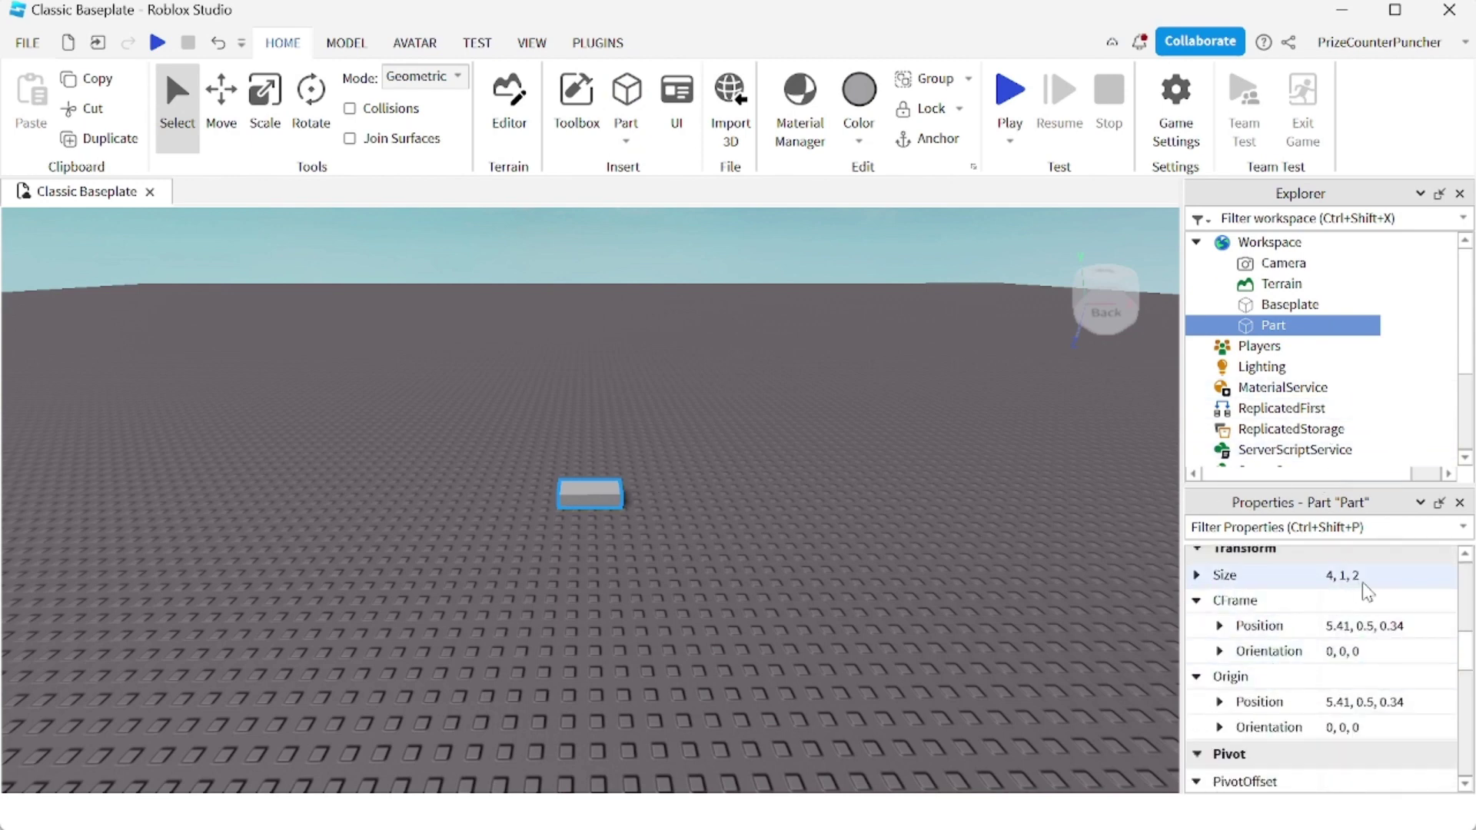
left_click(1362, 576)
type("8,1,5")
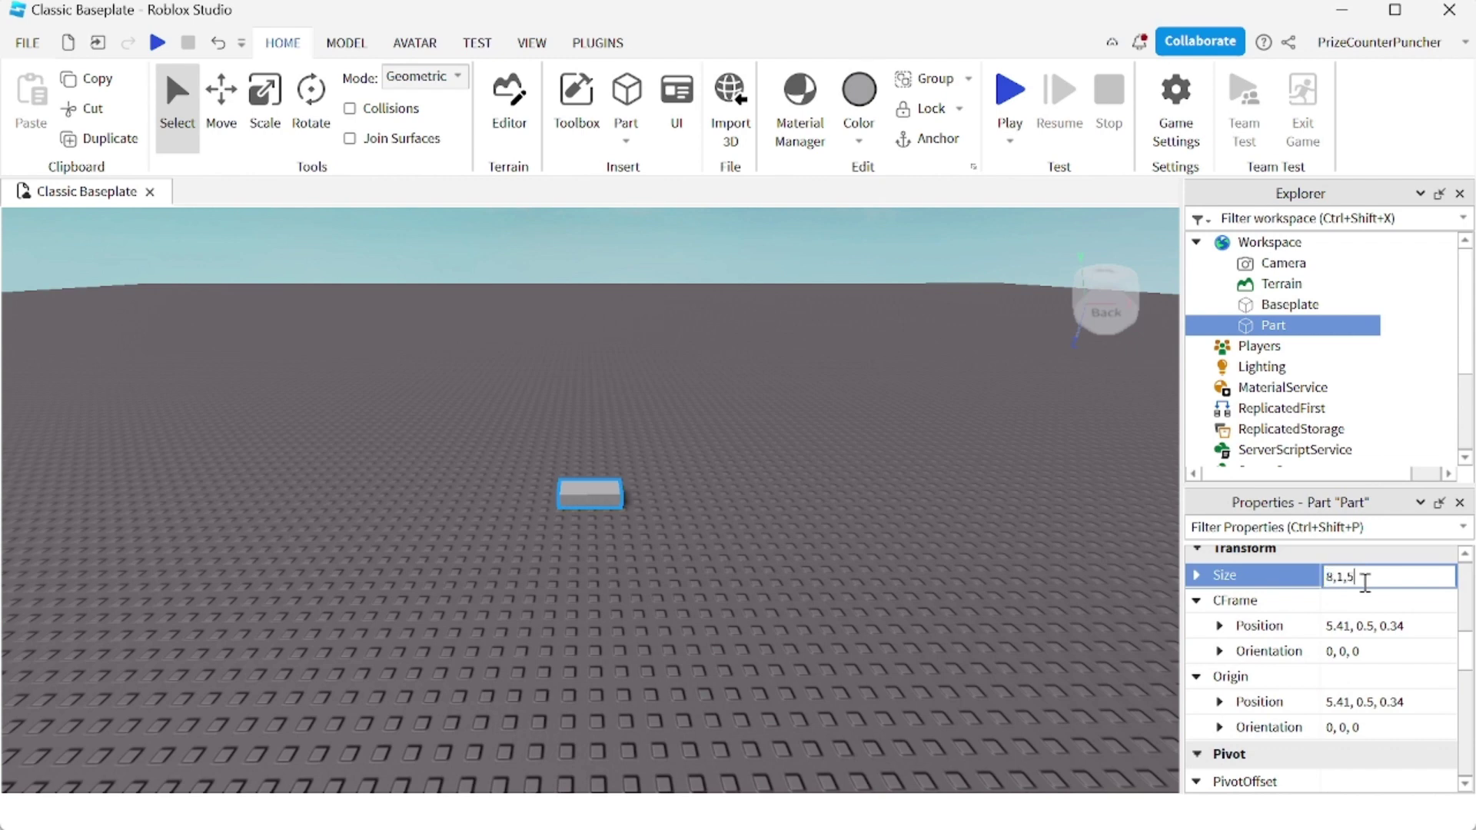
key("Return")
Step: Set the part's BrickColor to Lime green
scroll(1339, 678, "up", 5)
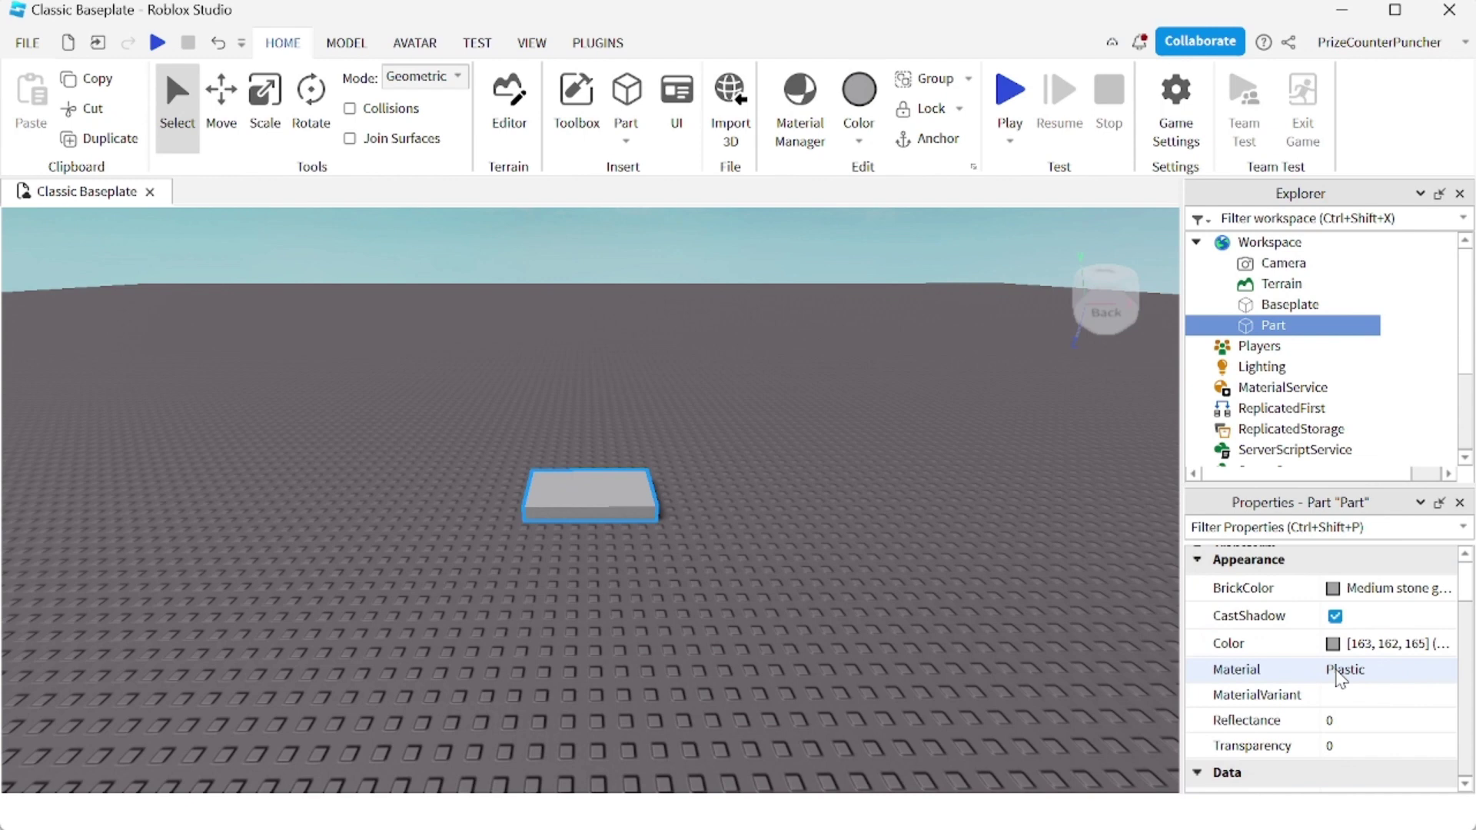
left_click(1341, 588)
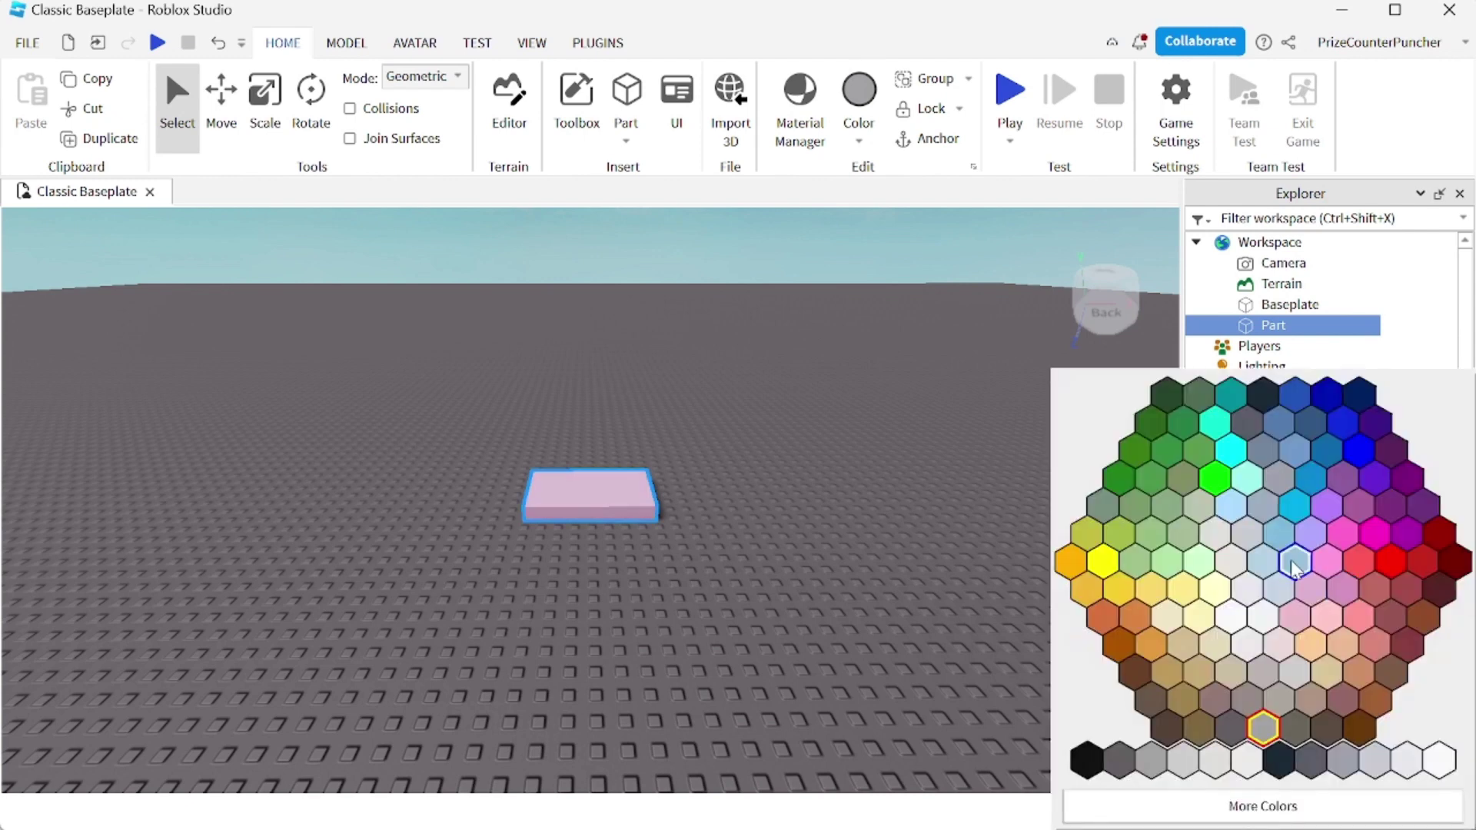
left_click(1207, 484)
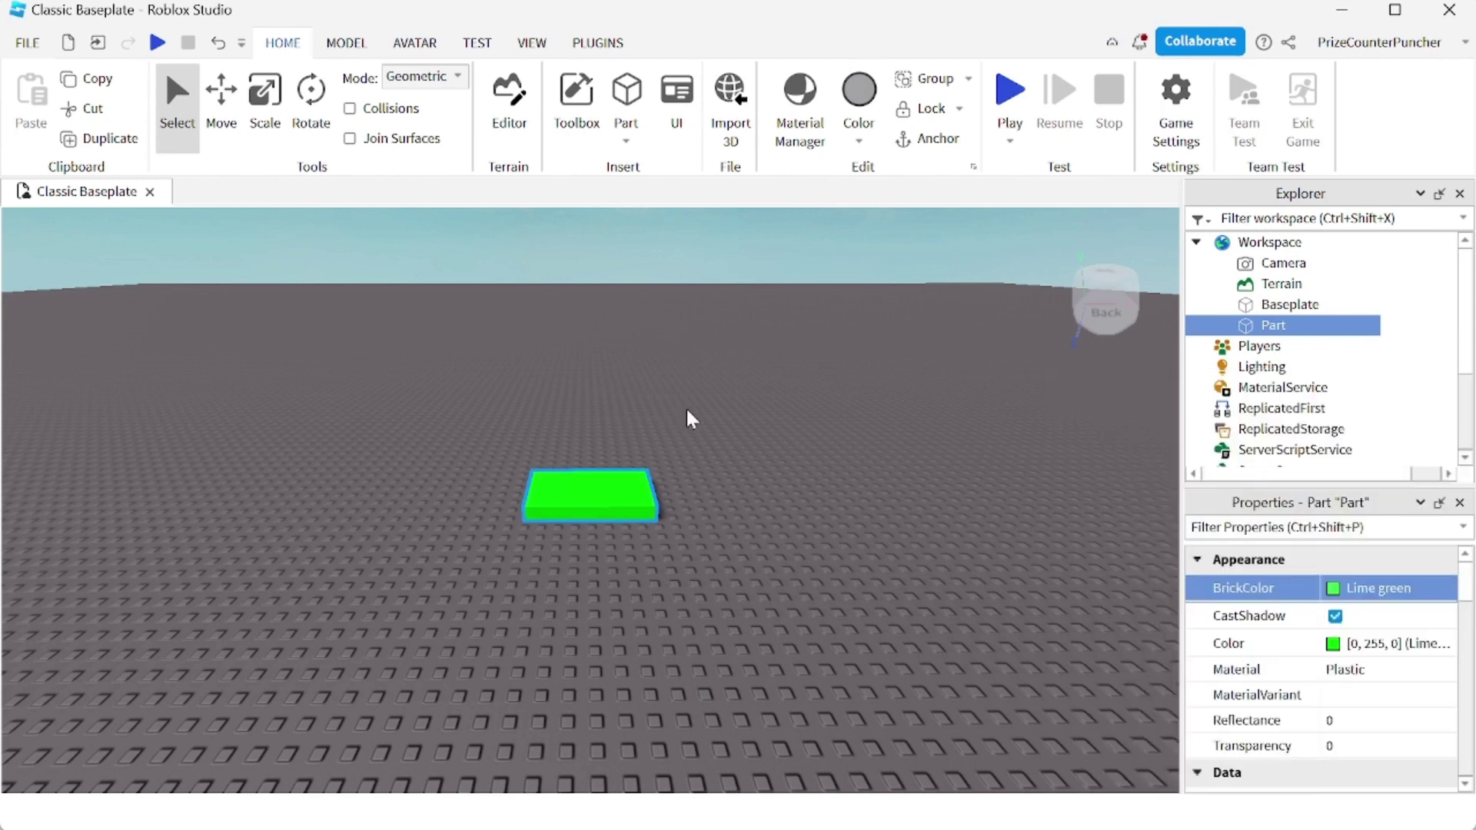
Step: Insert an AlignPosition constraint as a child of the part
left_click(1304, 326)
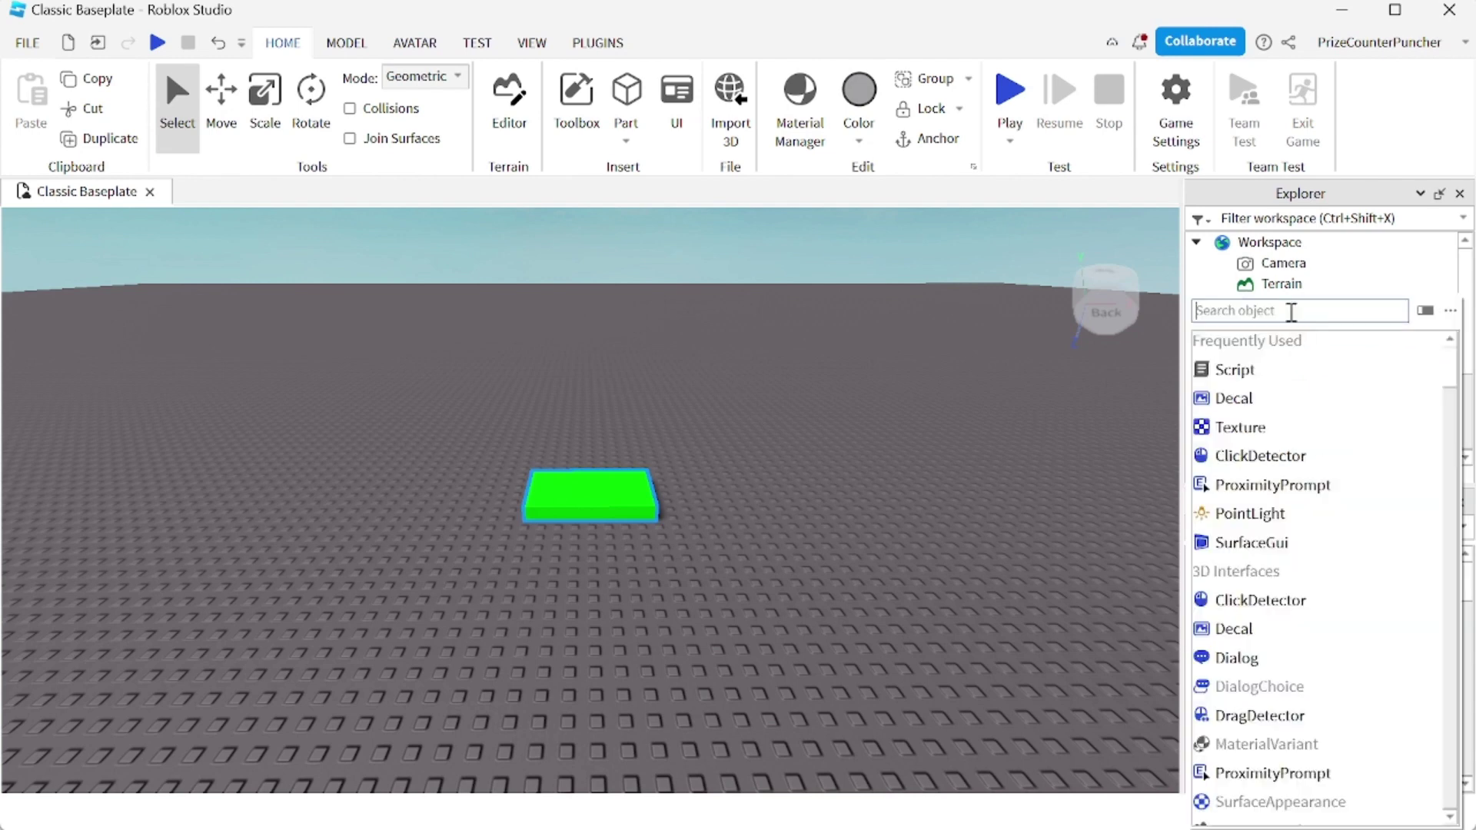
type("al")
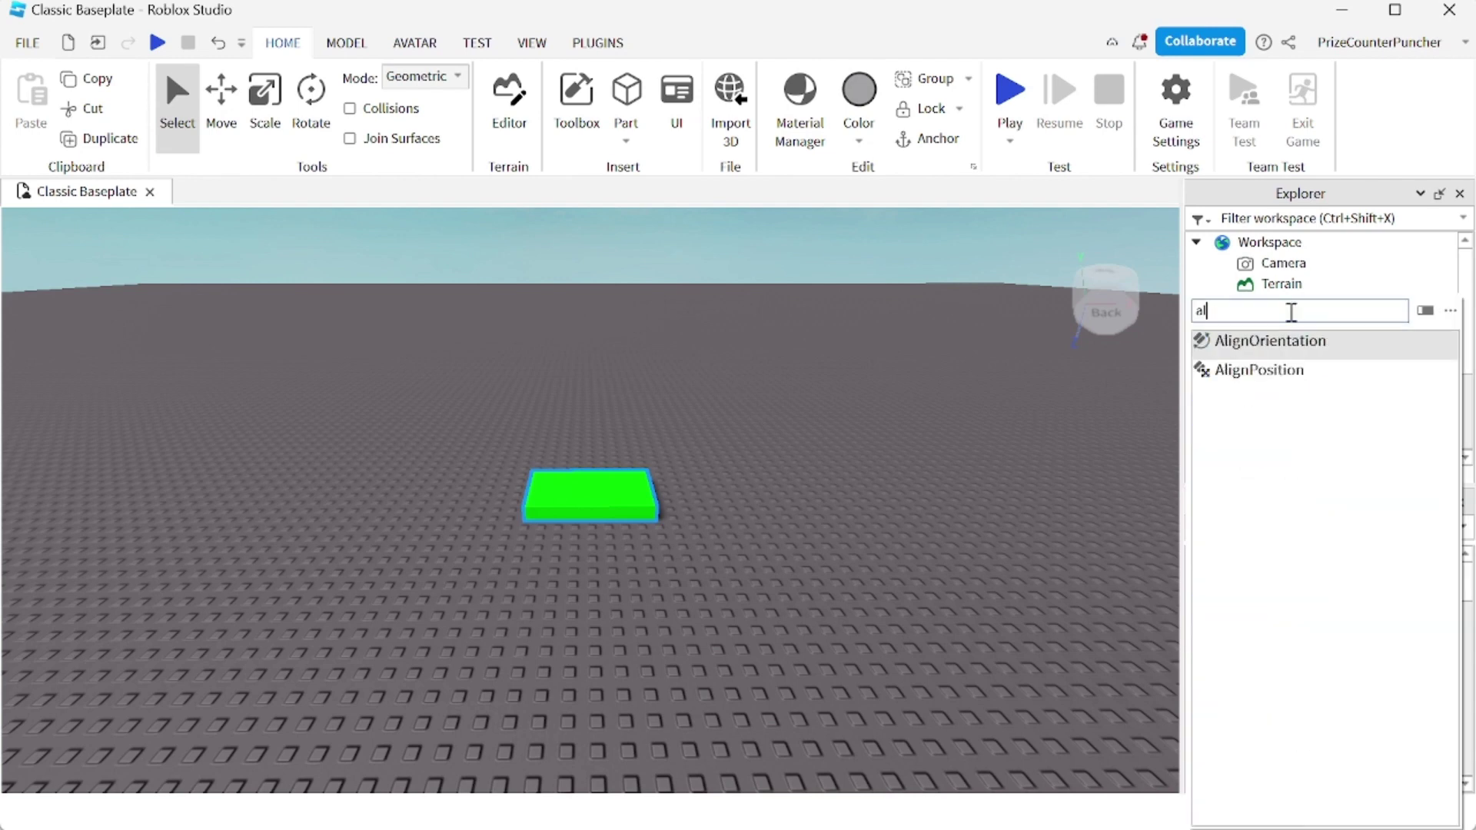
key("Down")
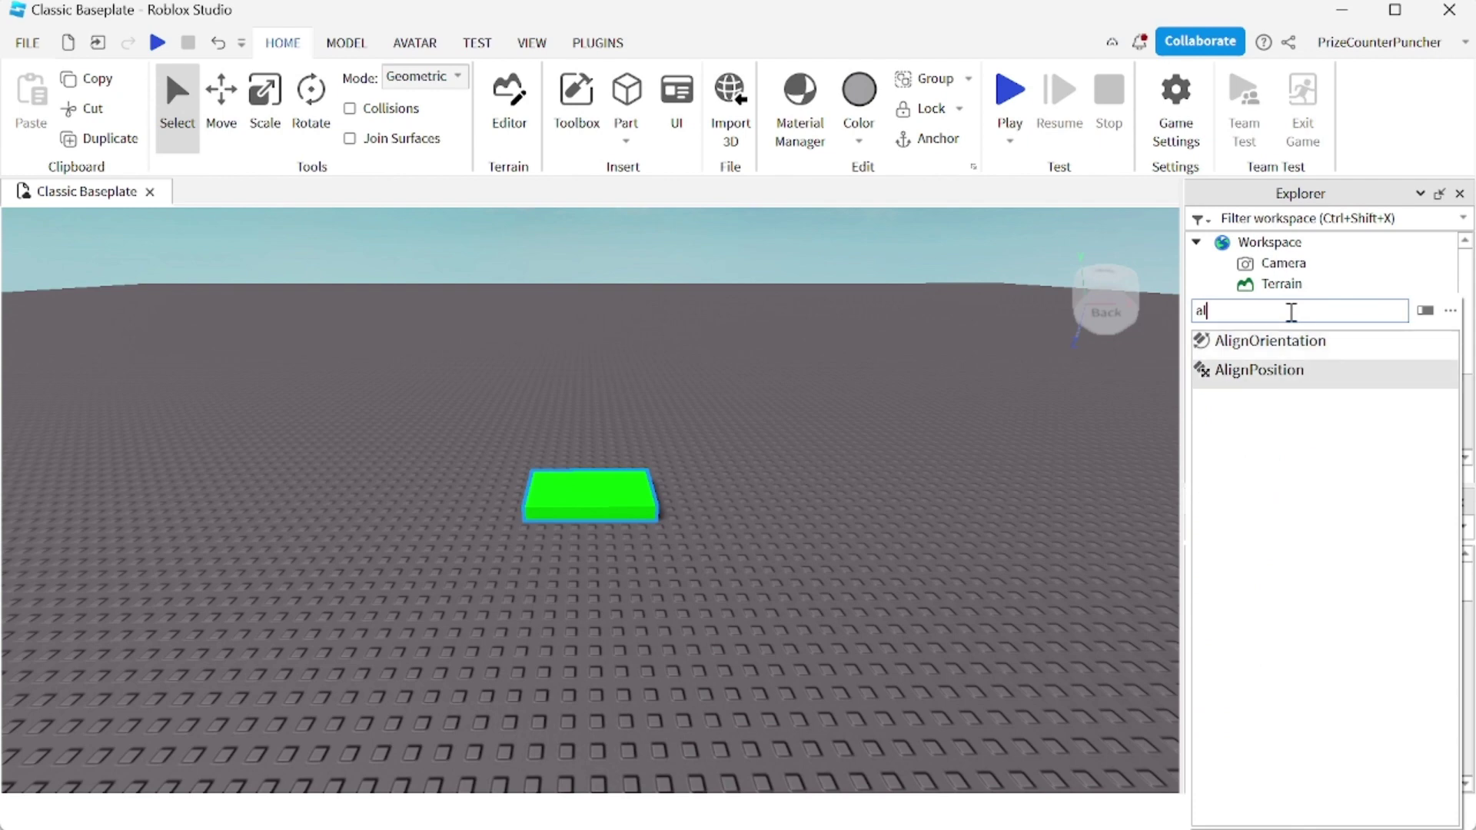
left_click(1296, 370)
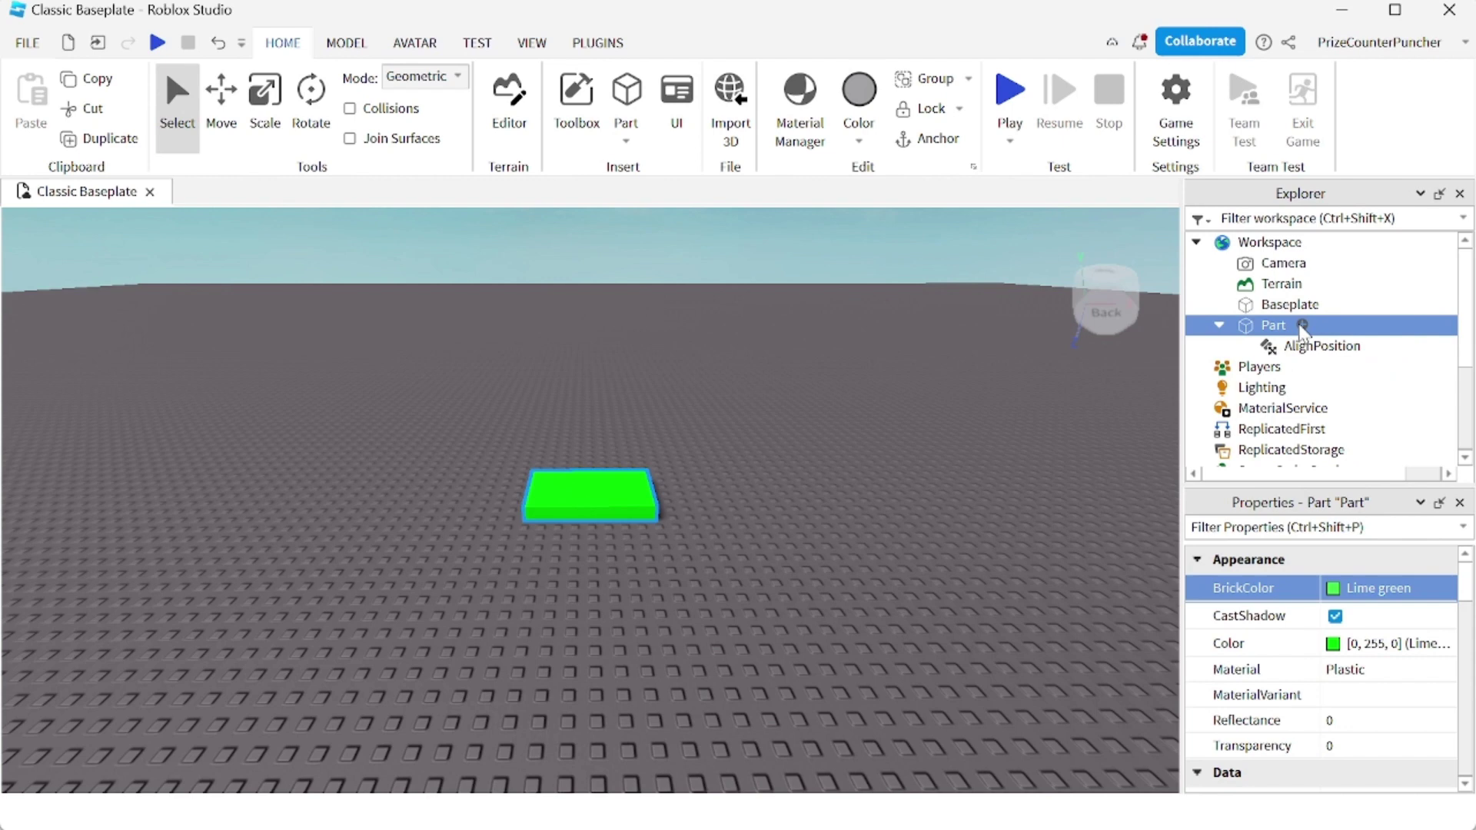
Step: Insert an Attachment as a child of the part
left_click(1301, 325)
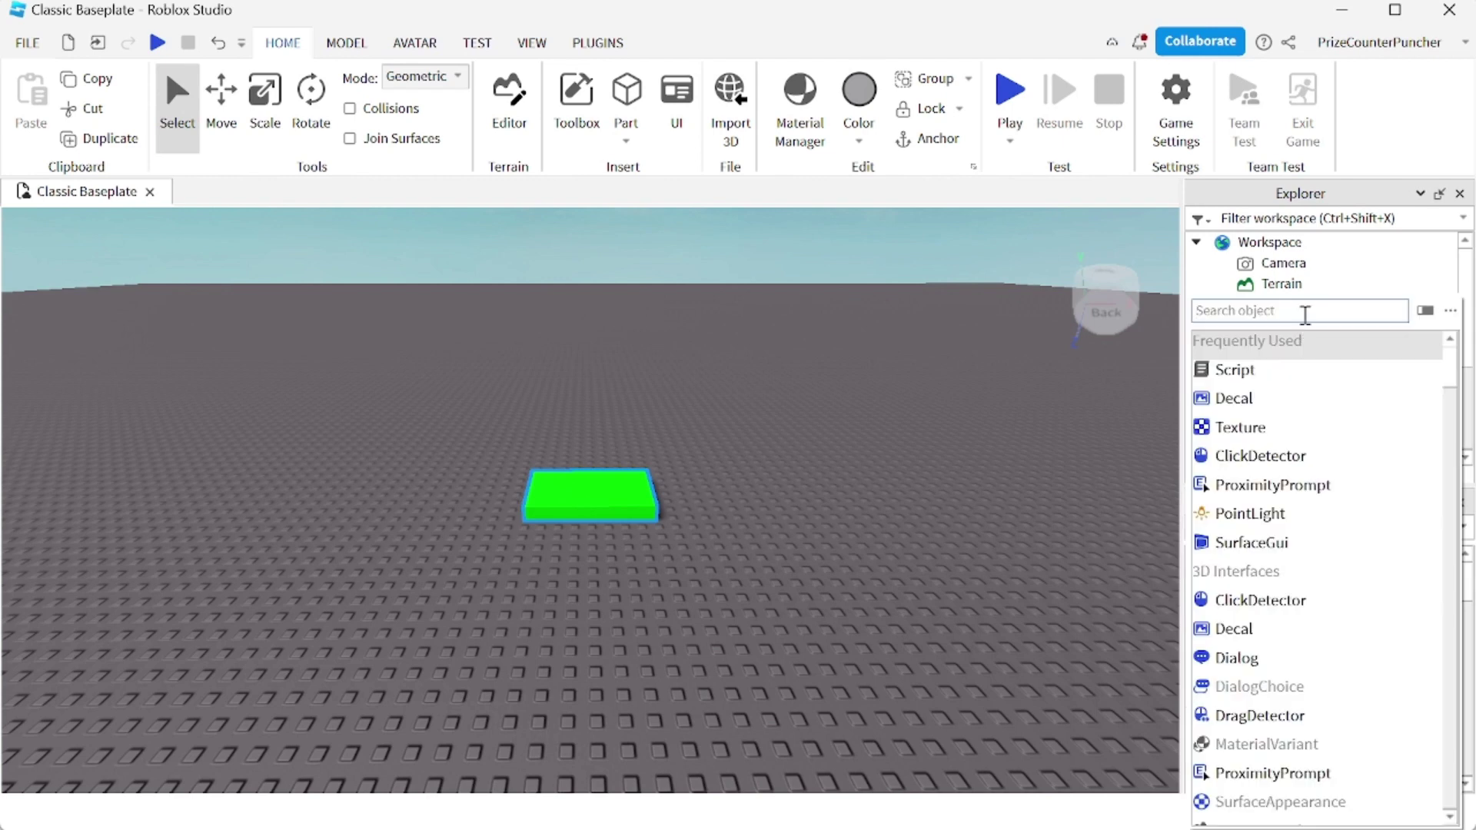
type("att")
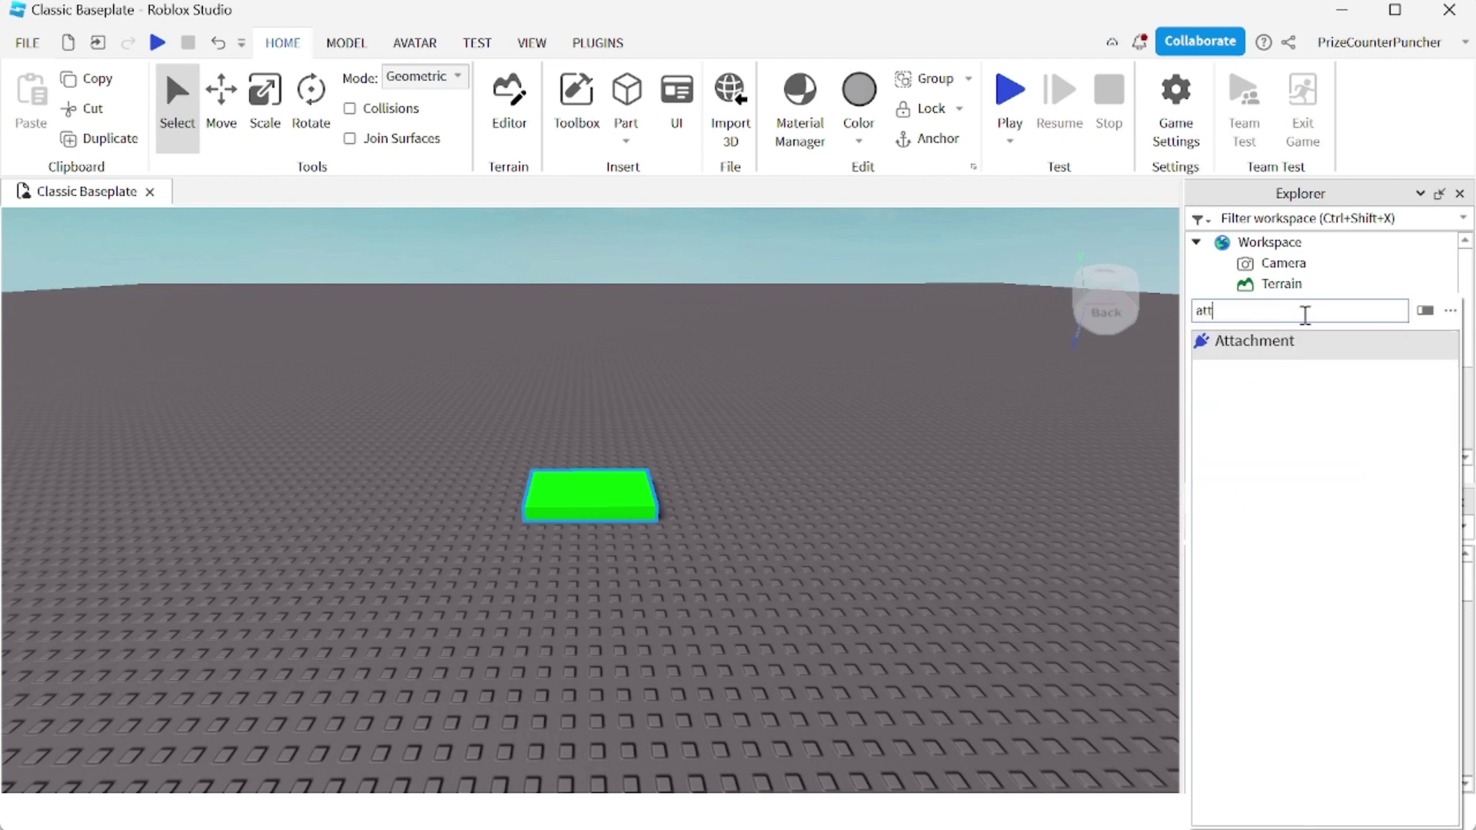
key("Escape")
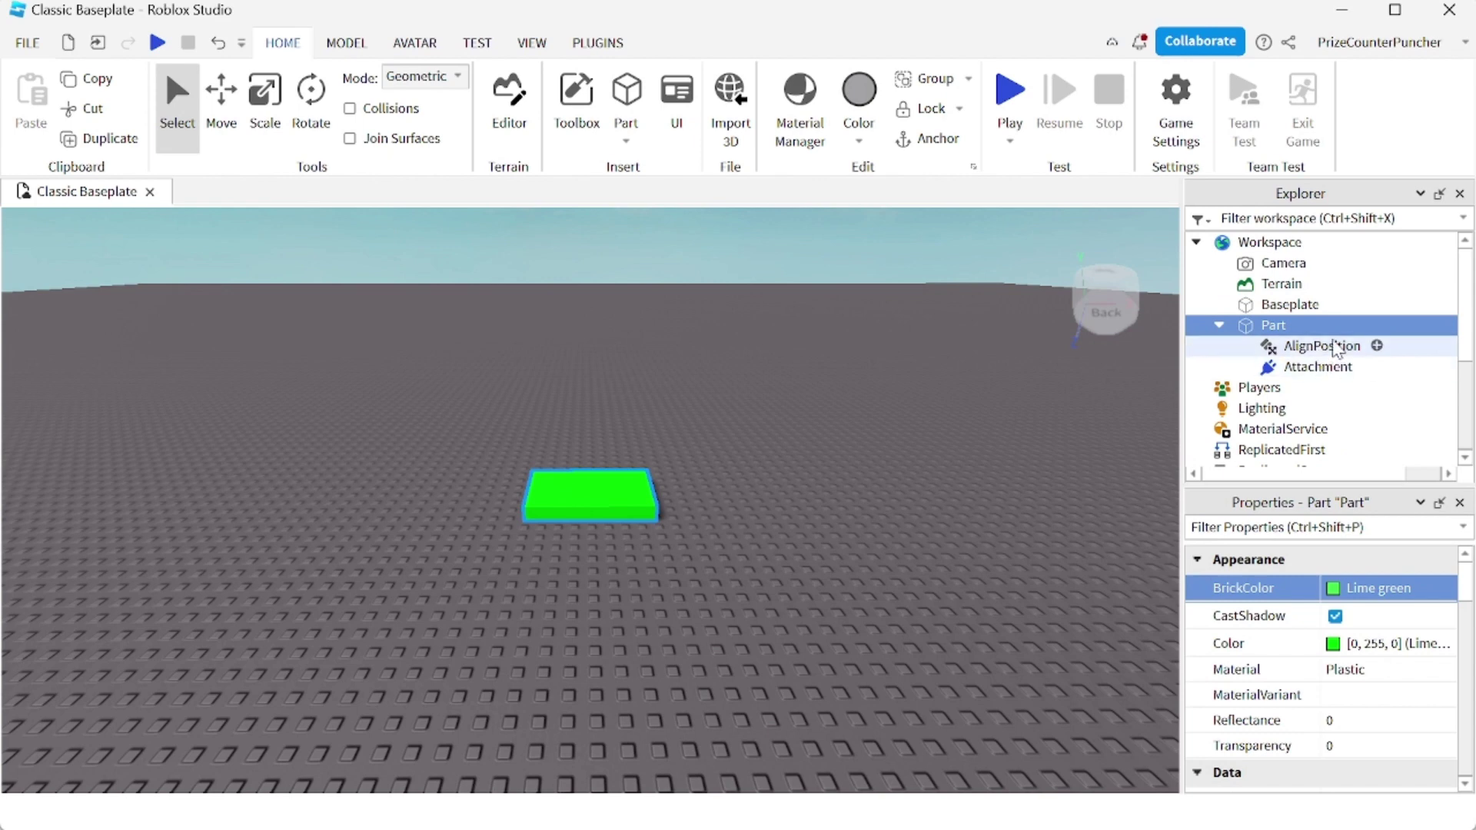
Step: Set the AlignPosition's Mode to OneAttachment
left_click(1338, 347)
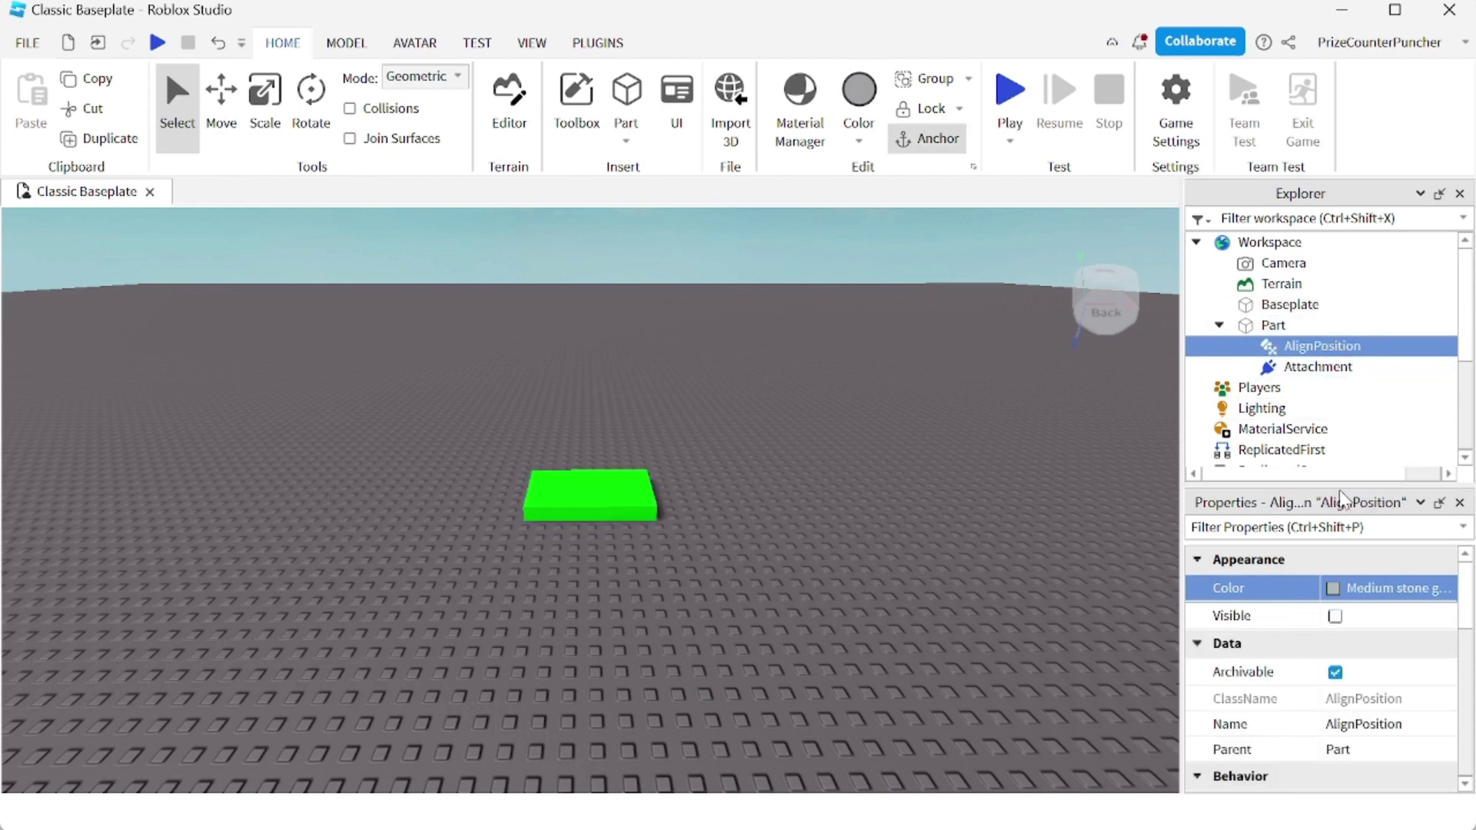
scroll(1276, 601, "down", 3)
scroll(1279, 607, "down", 1)
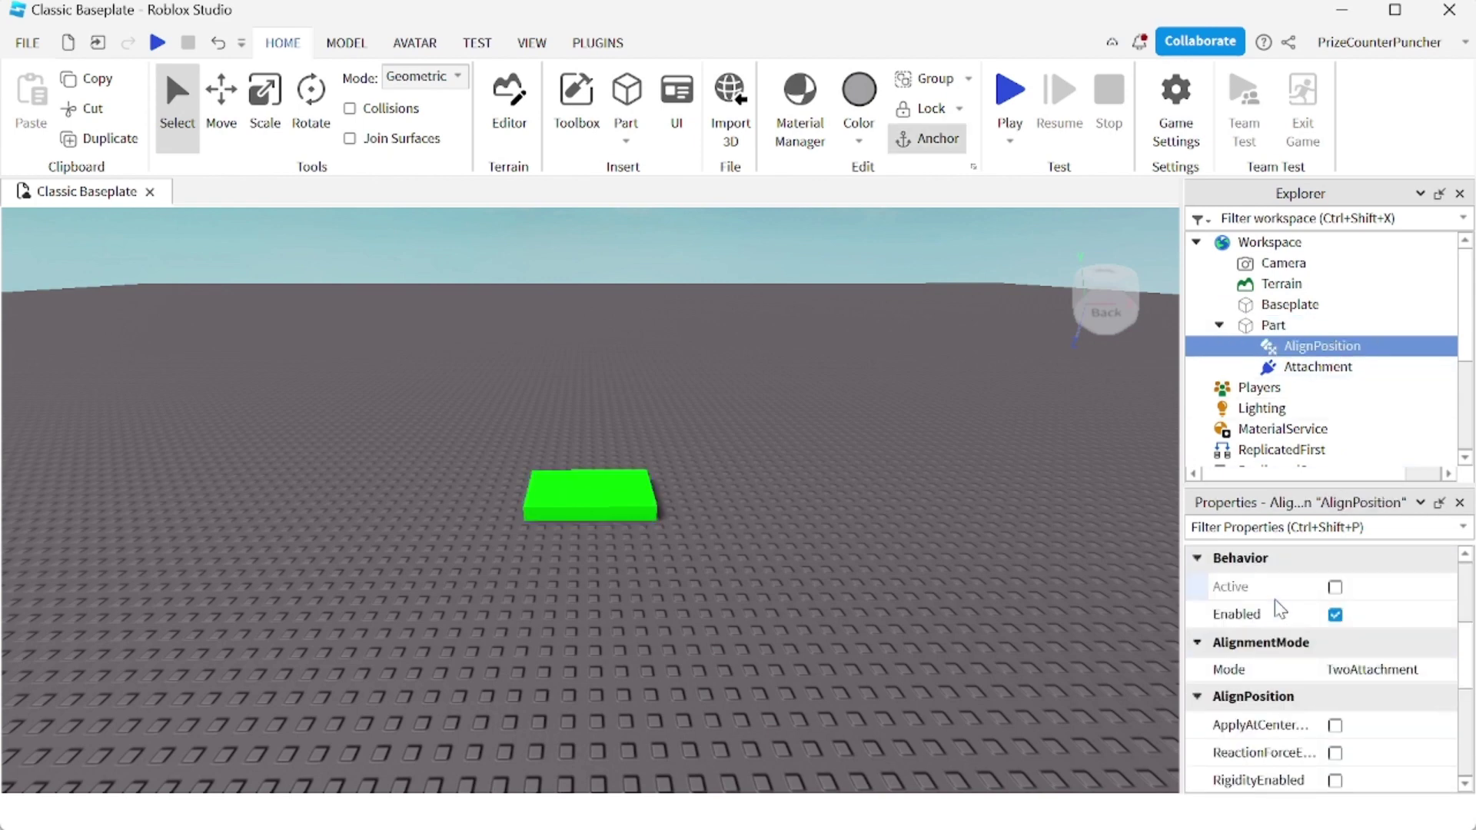
left_click(1374, 676)
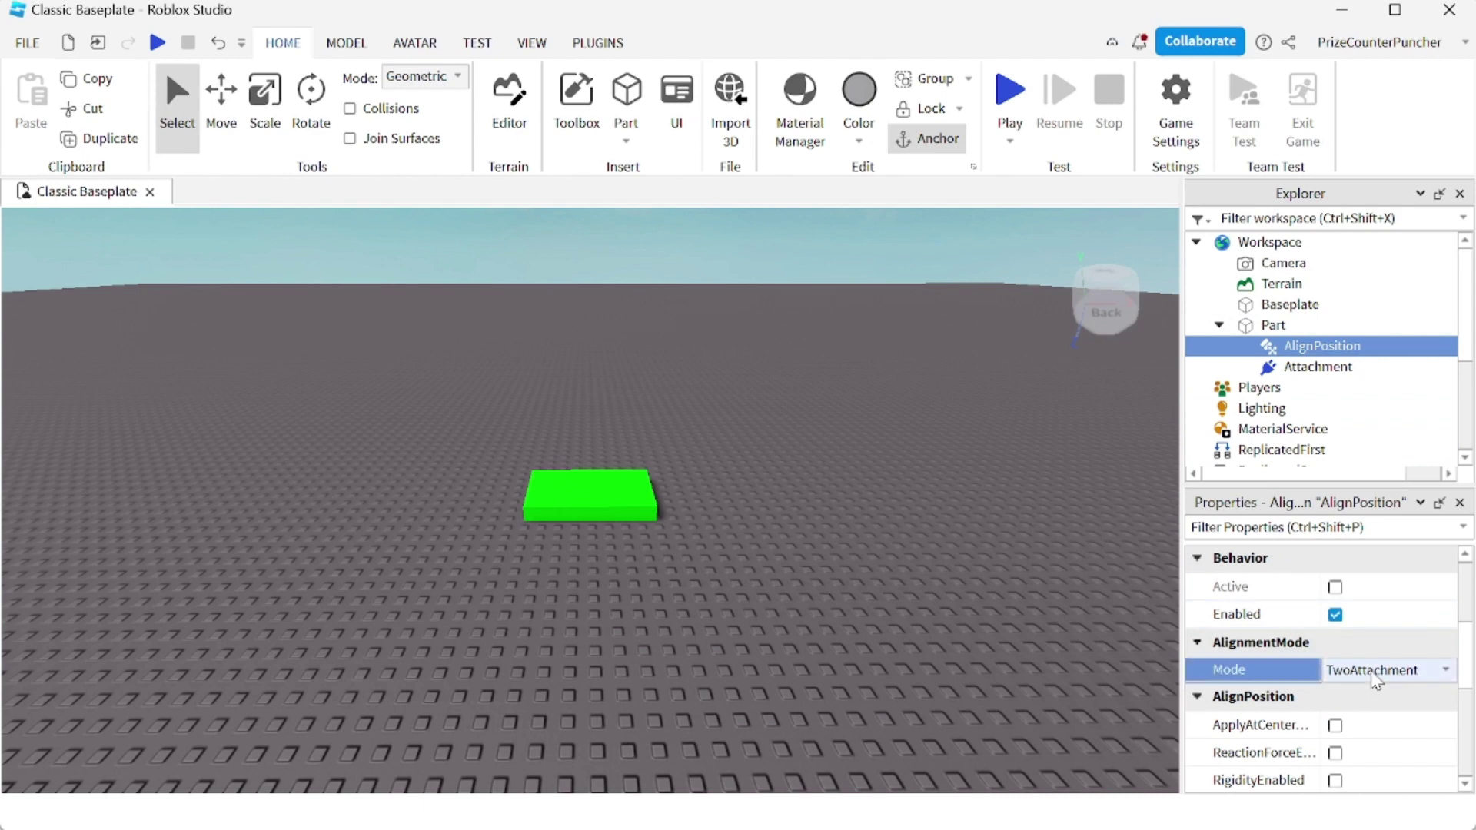
left_click(1374, 676)
left_click(1374, 693)
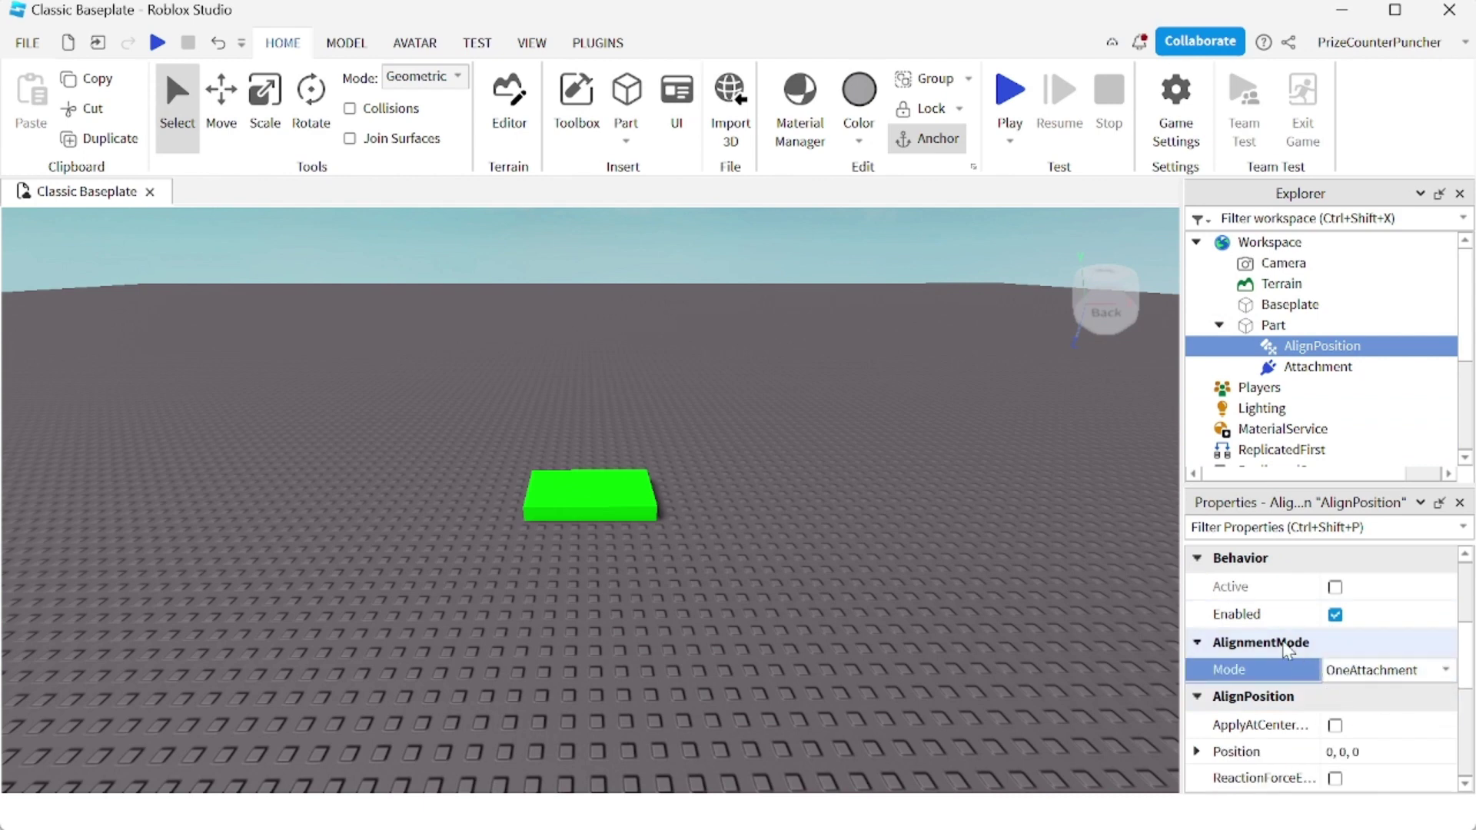
Step: Set the AlignPosition's Attachment0 to the part's Attachment
scroll(1379, 711, "down", 2)
left_click(1380, 717)
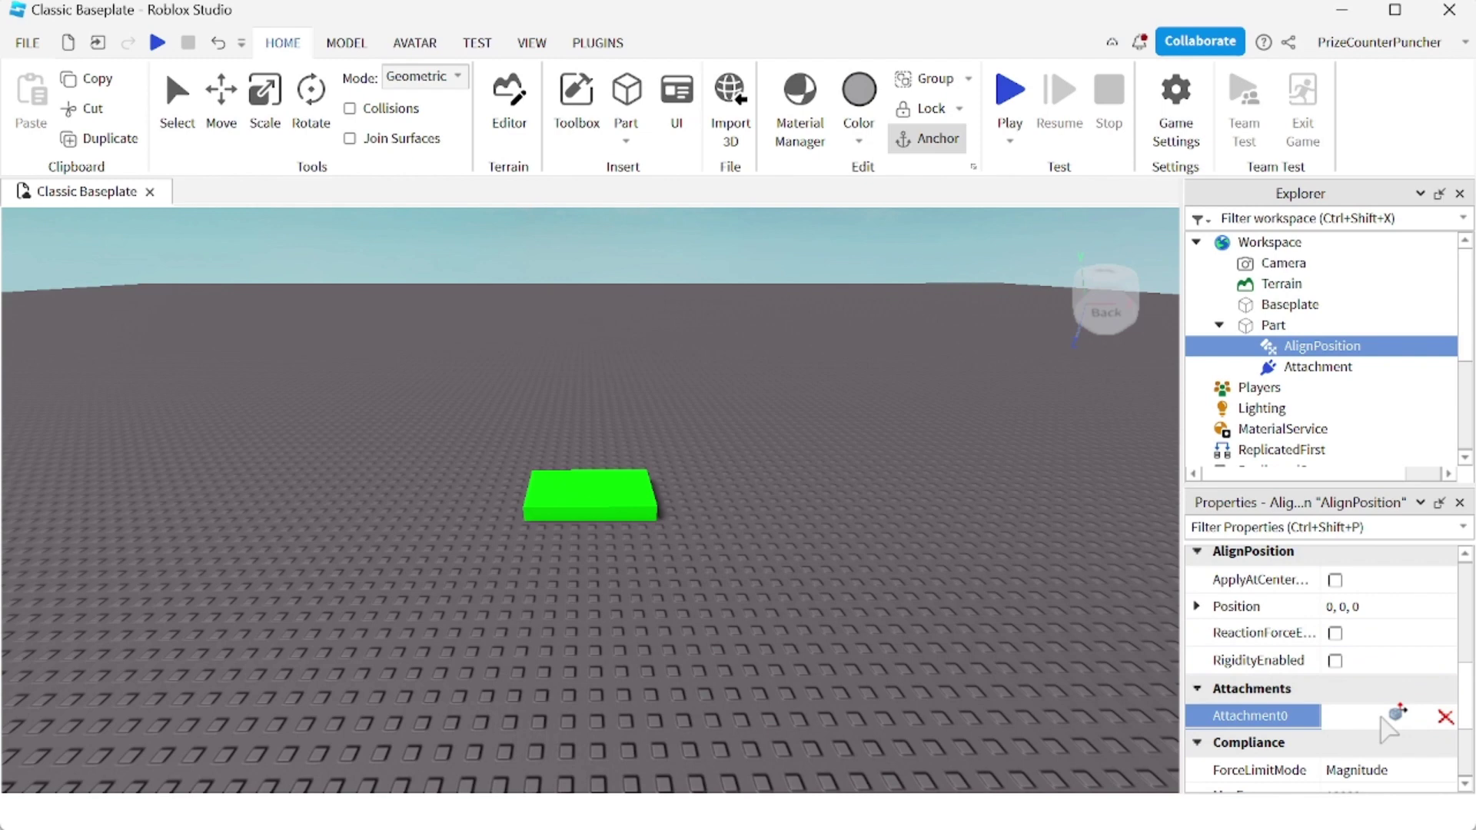
left_click(1324, 366)
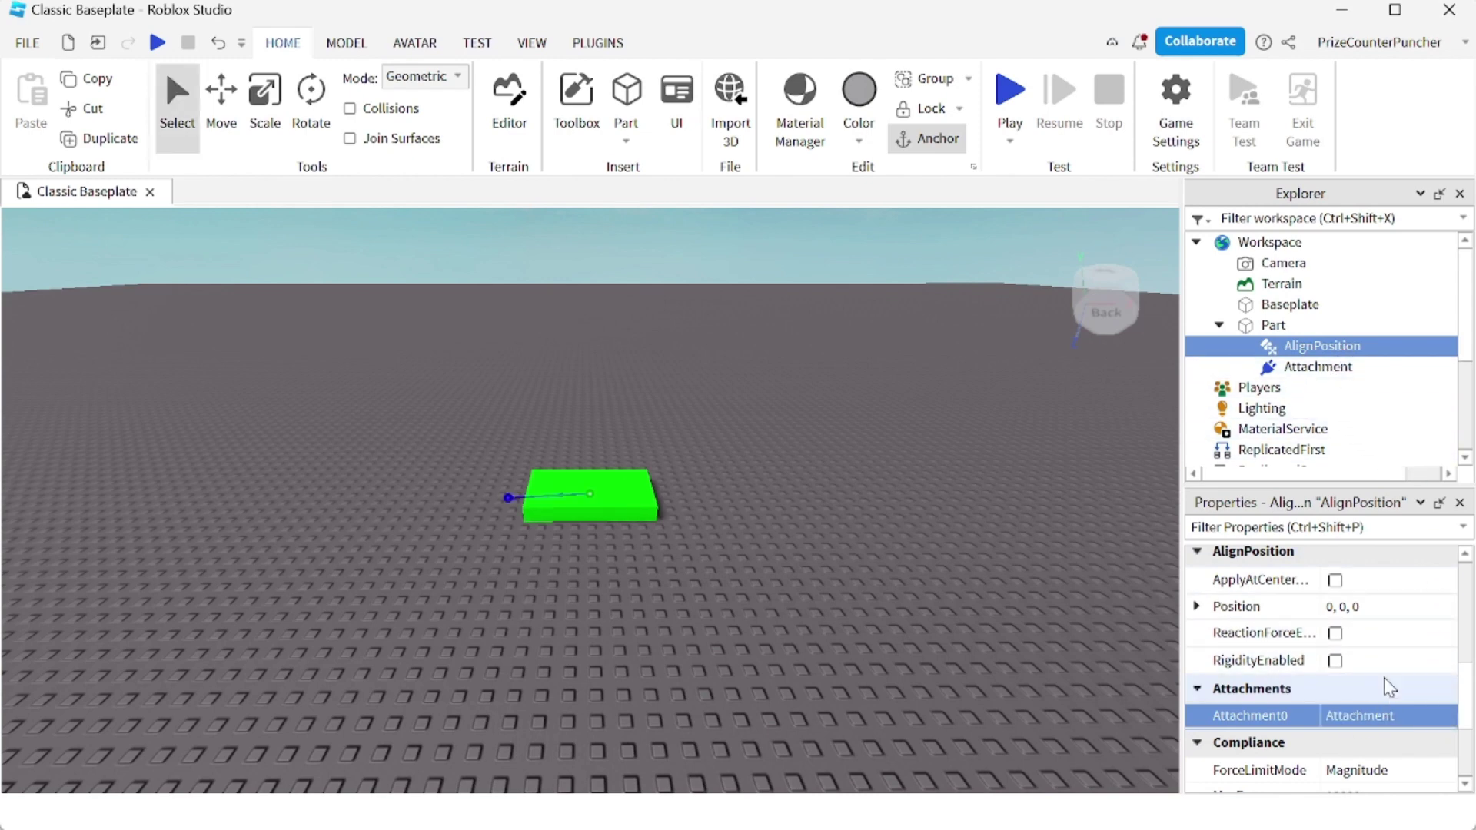
Step: Set the AlignPosition's MaxVelocity to 15, then reselect the part
scroll(1383, 661, "down", 3)
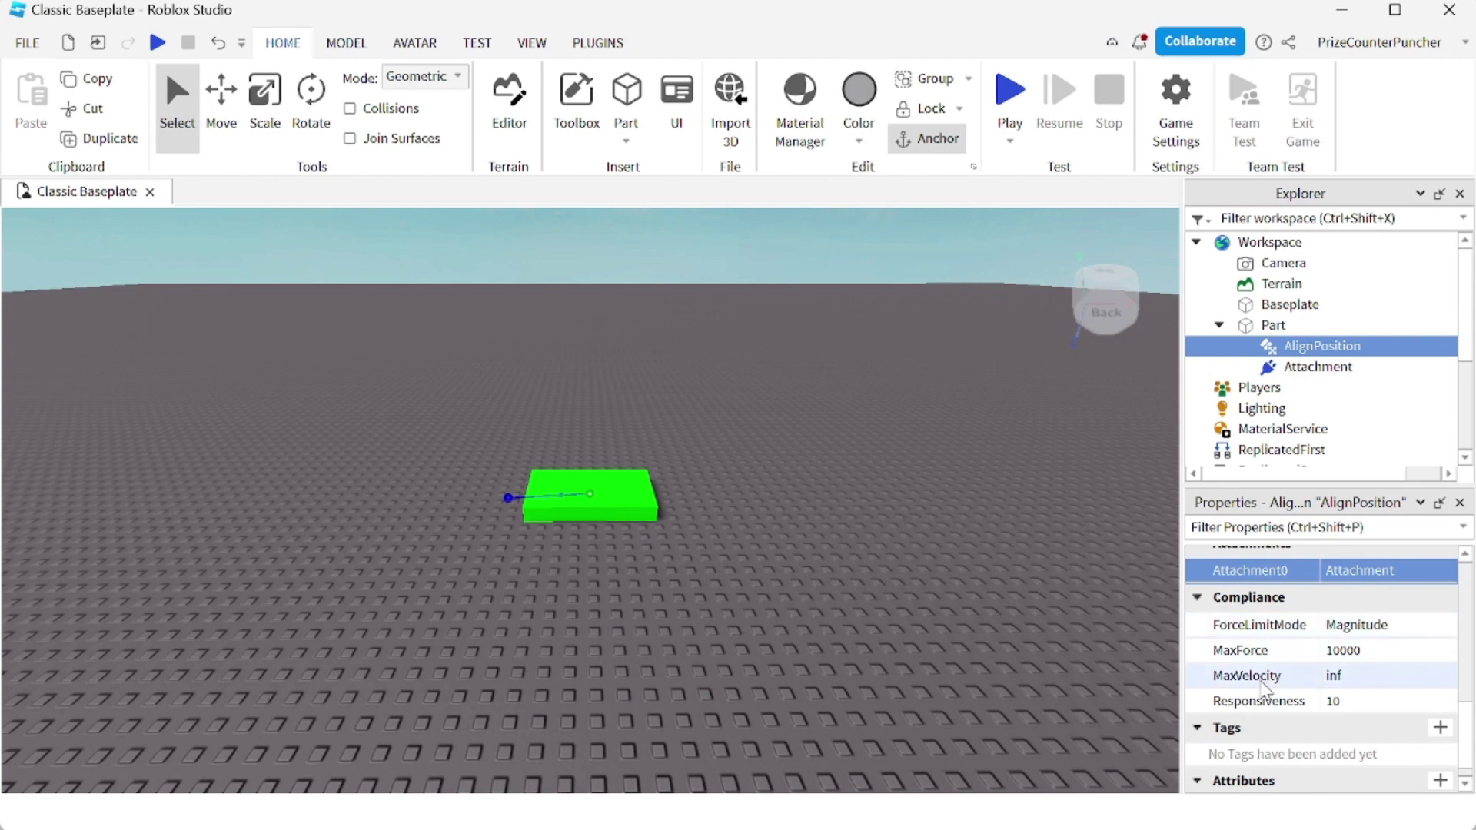
left_click(1363, 676)
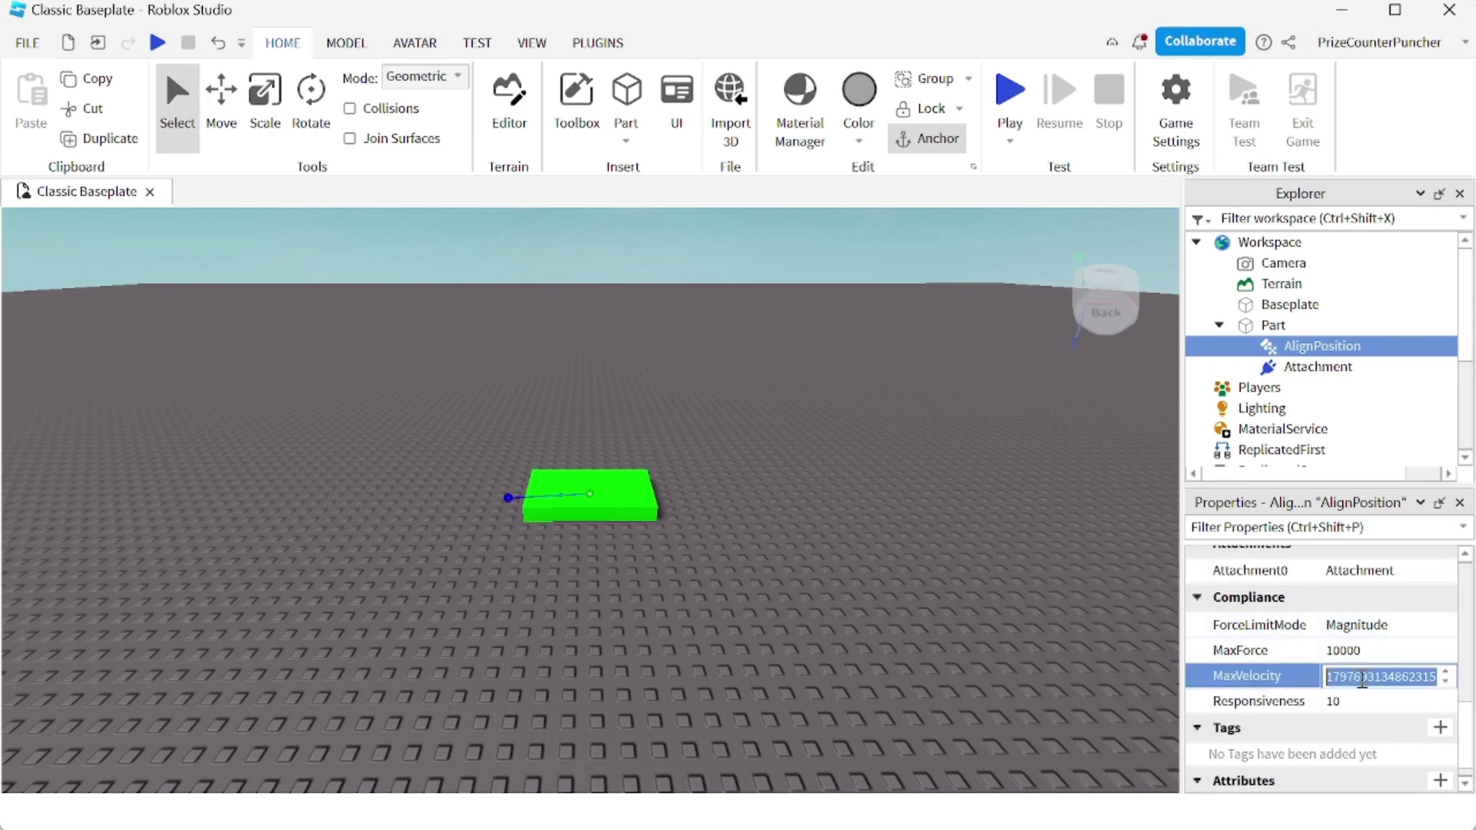
type("15")
key("Return")
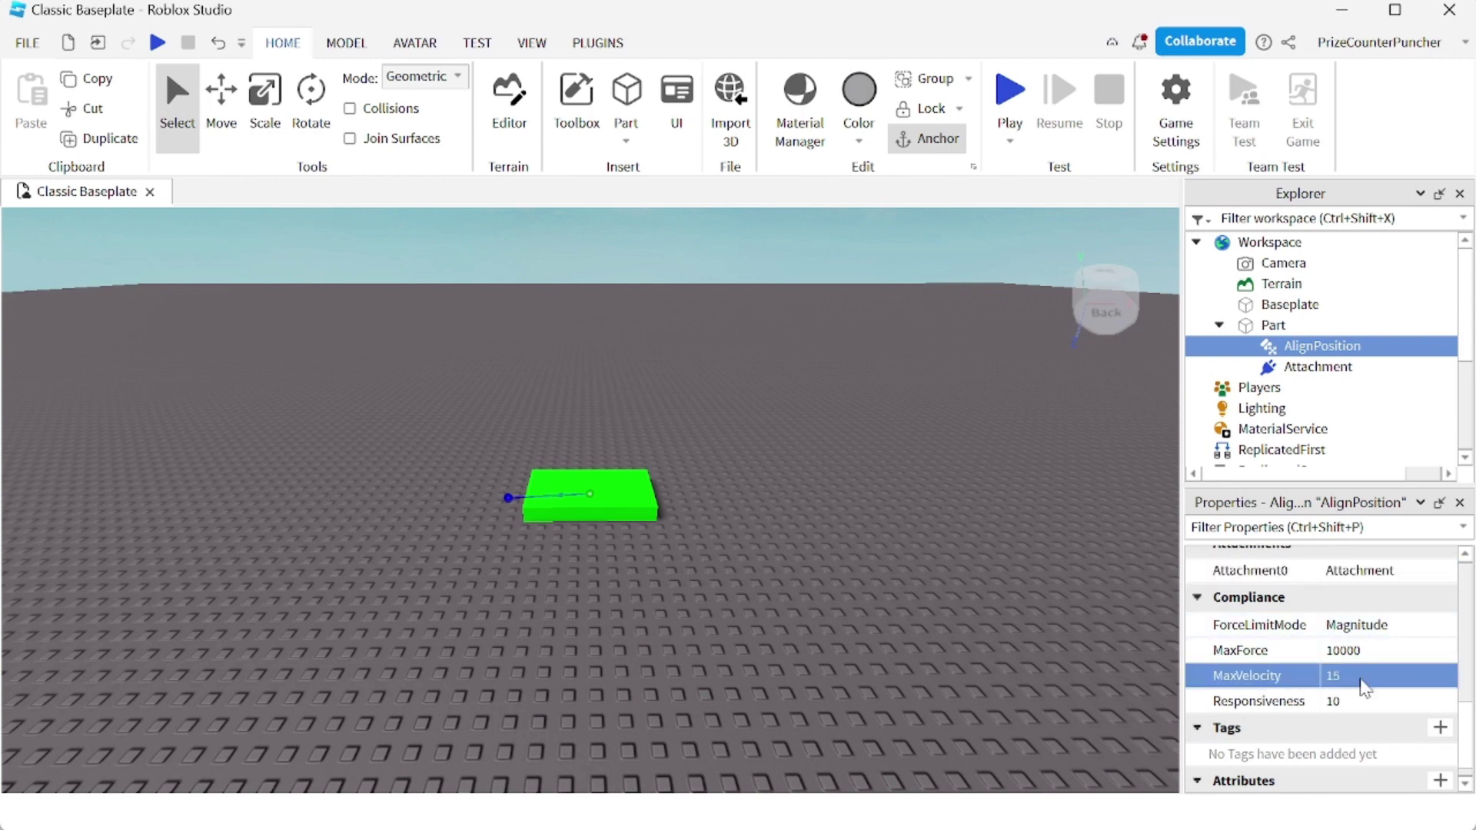
left_click(1272, 326)
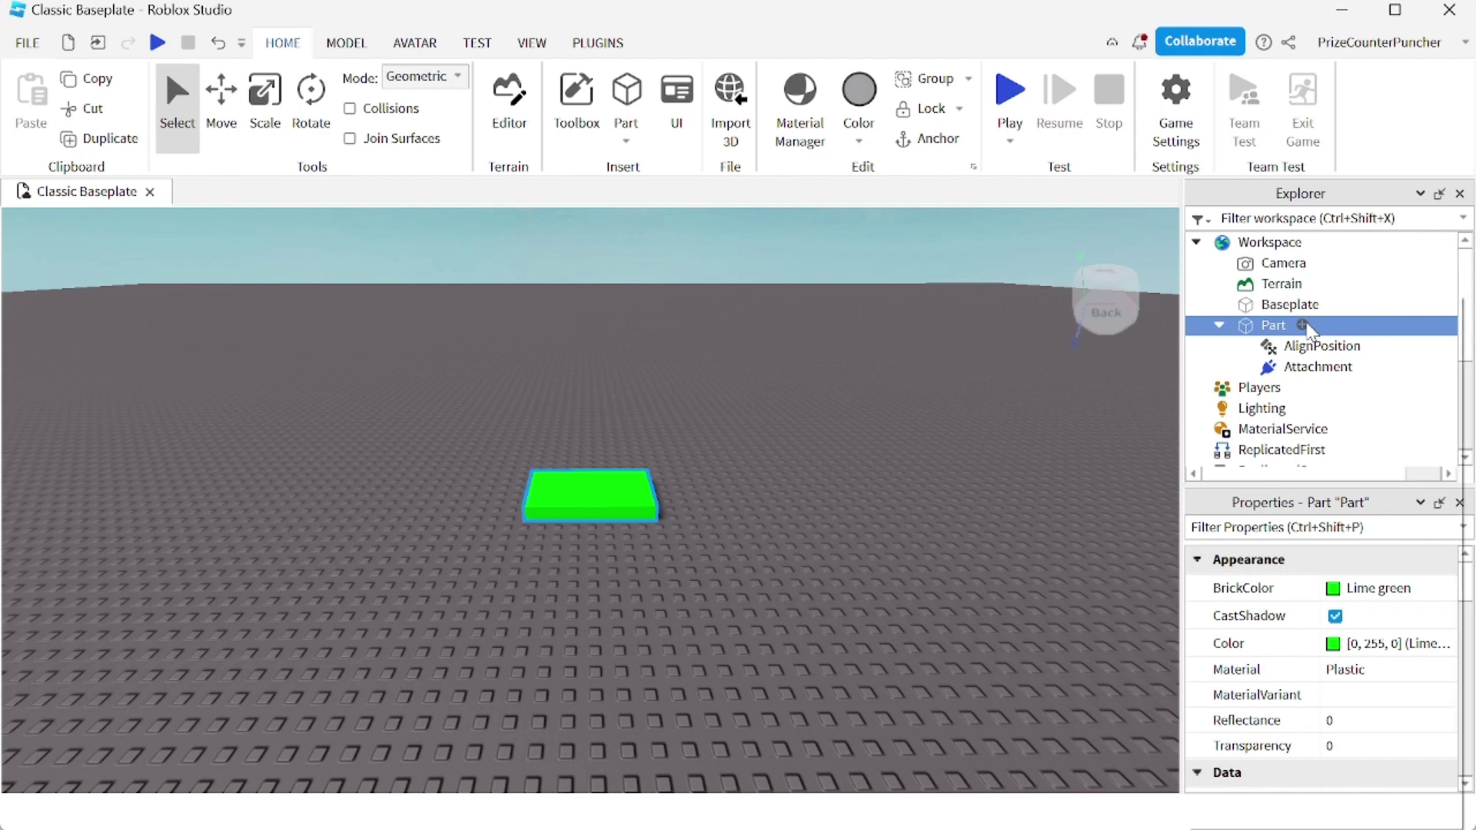
Step: Add an AlignOrientation to the part and set its Mode to OneAttachment
left_click(1302, 324)
type("ali")
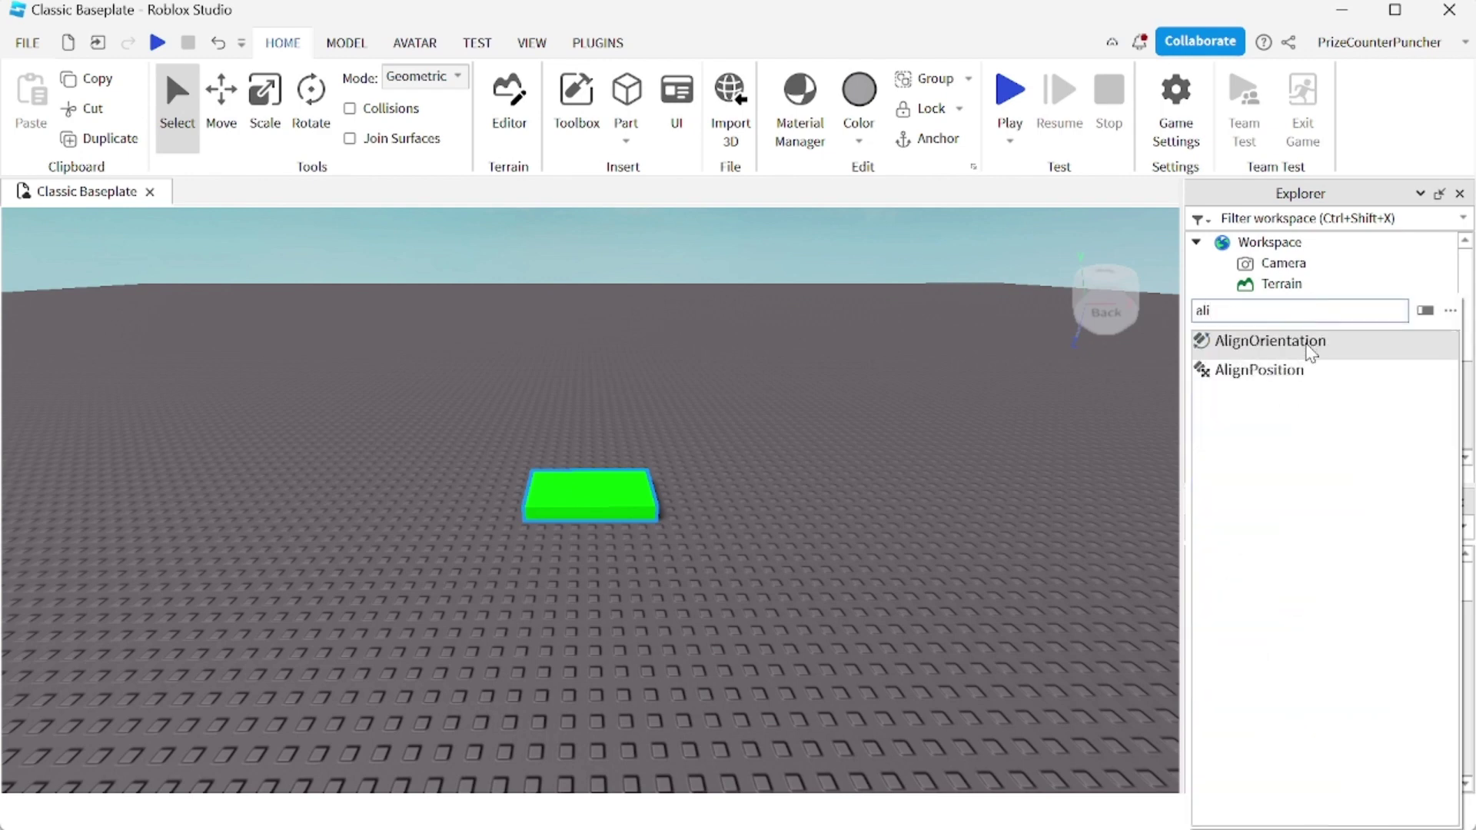
left_click(1308, 340)
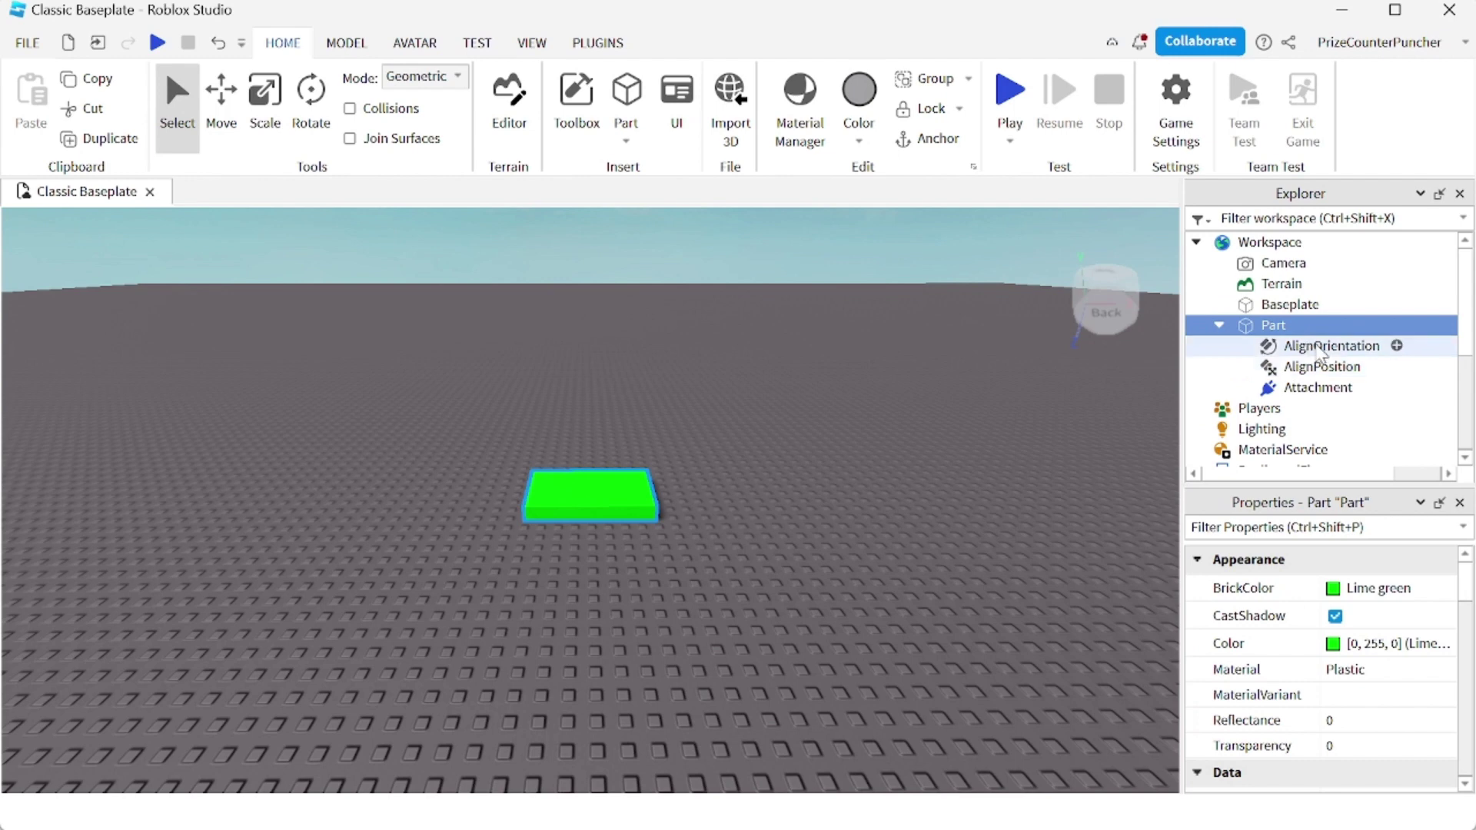
left_click(1320, 348)
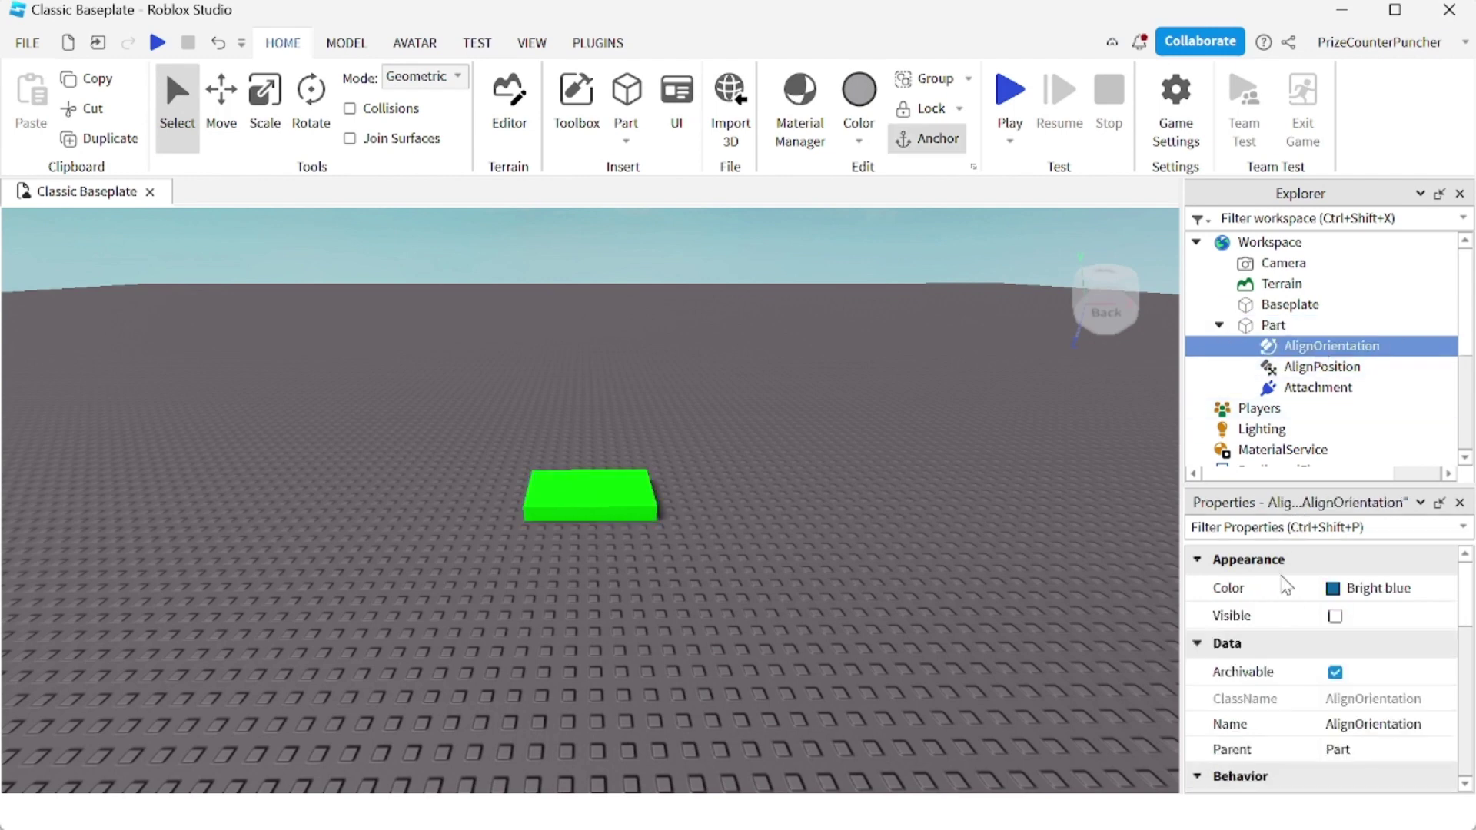
scroll(1263, 605, "down", 3)
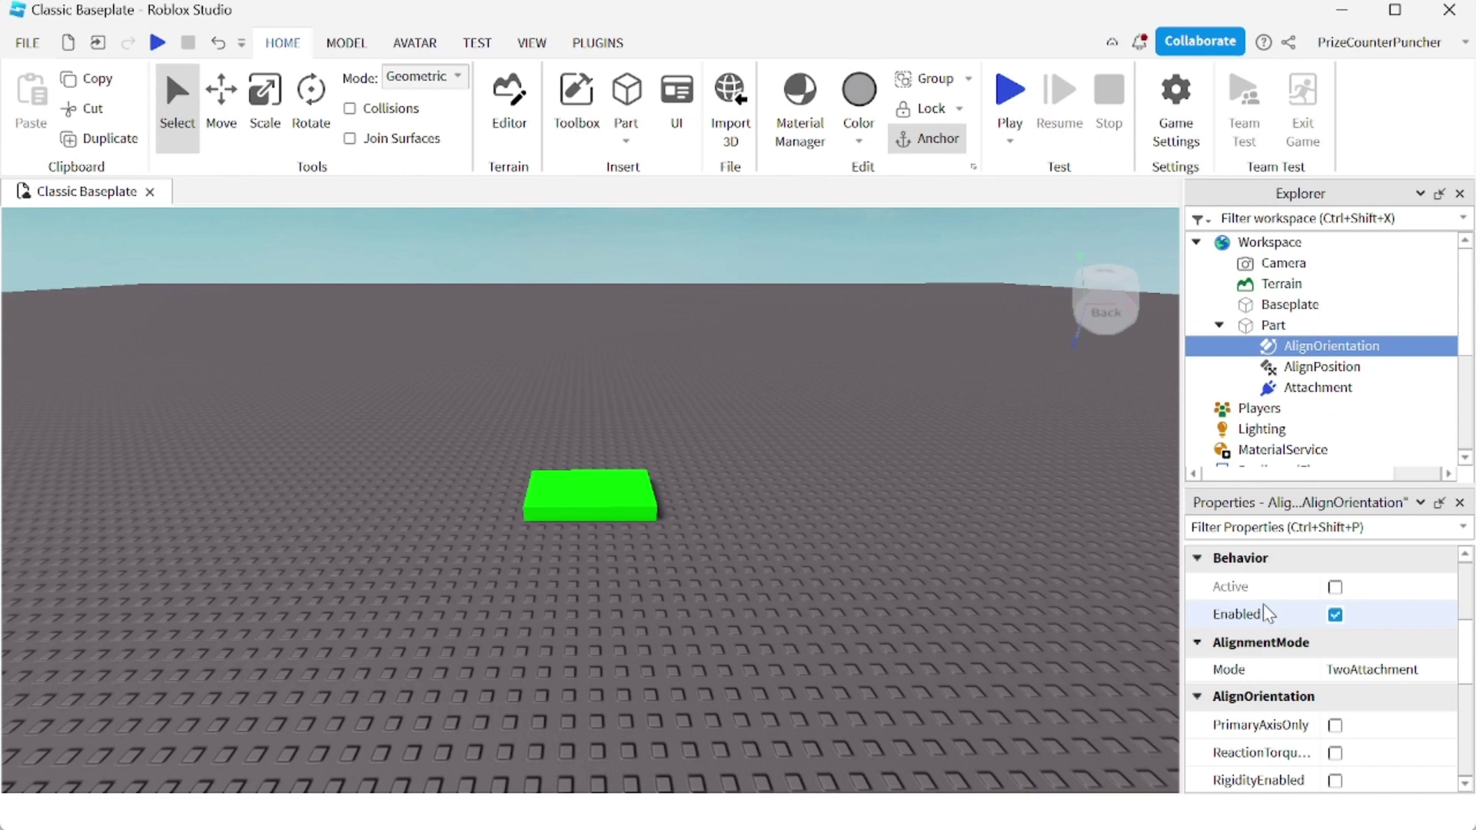
left_click(1365, 676)
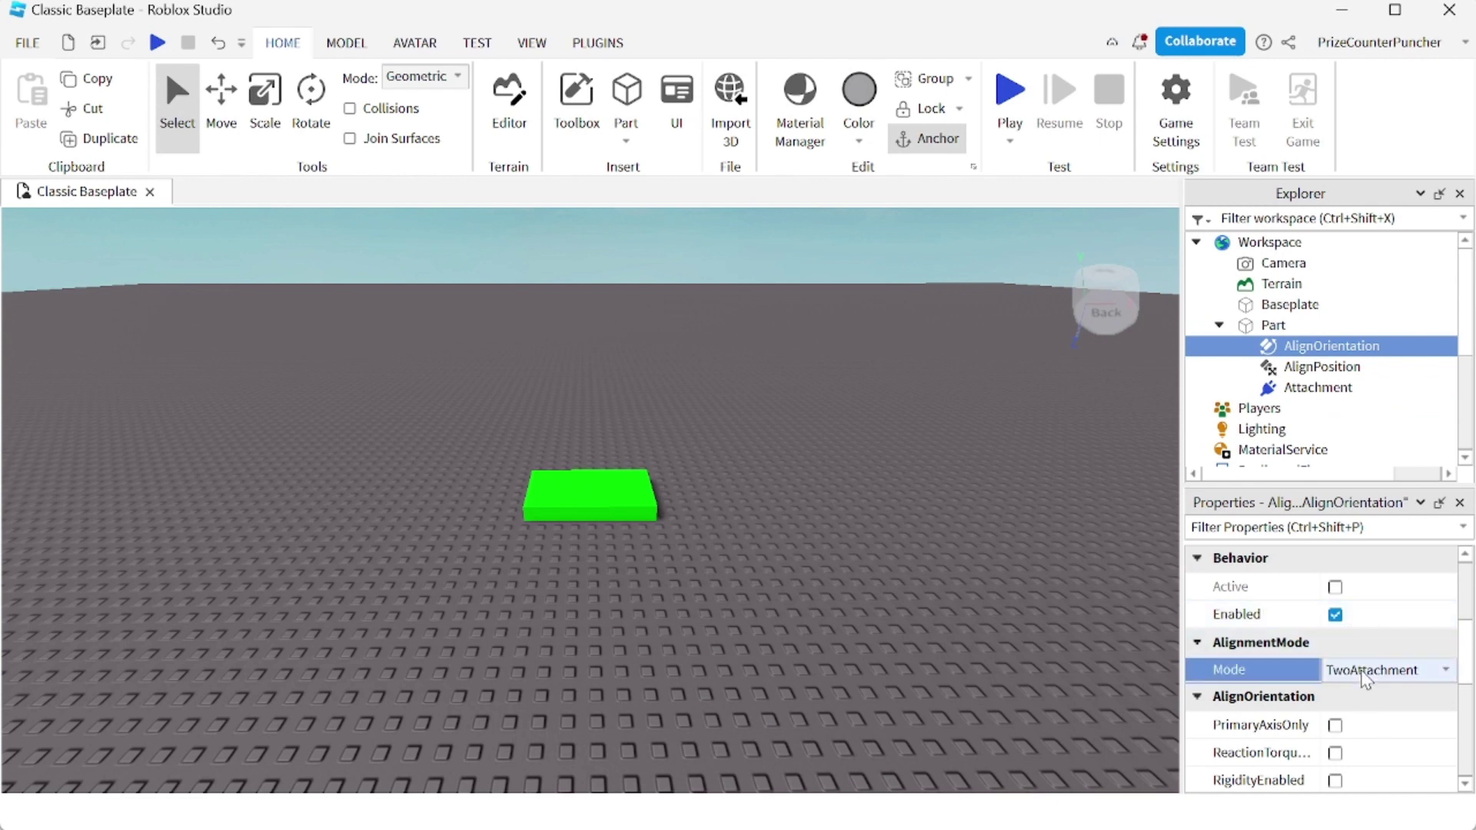
left_click(1365, 678)
left_click(1366, 692)
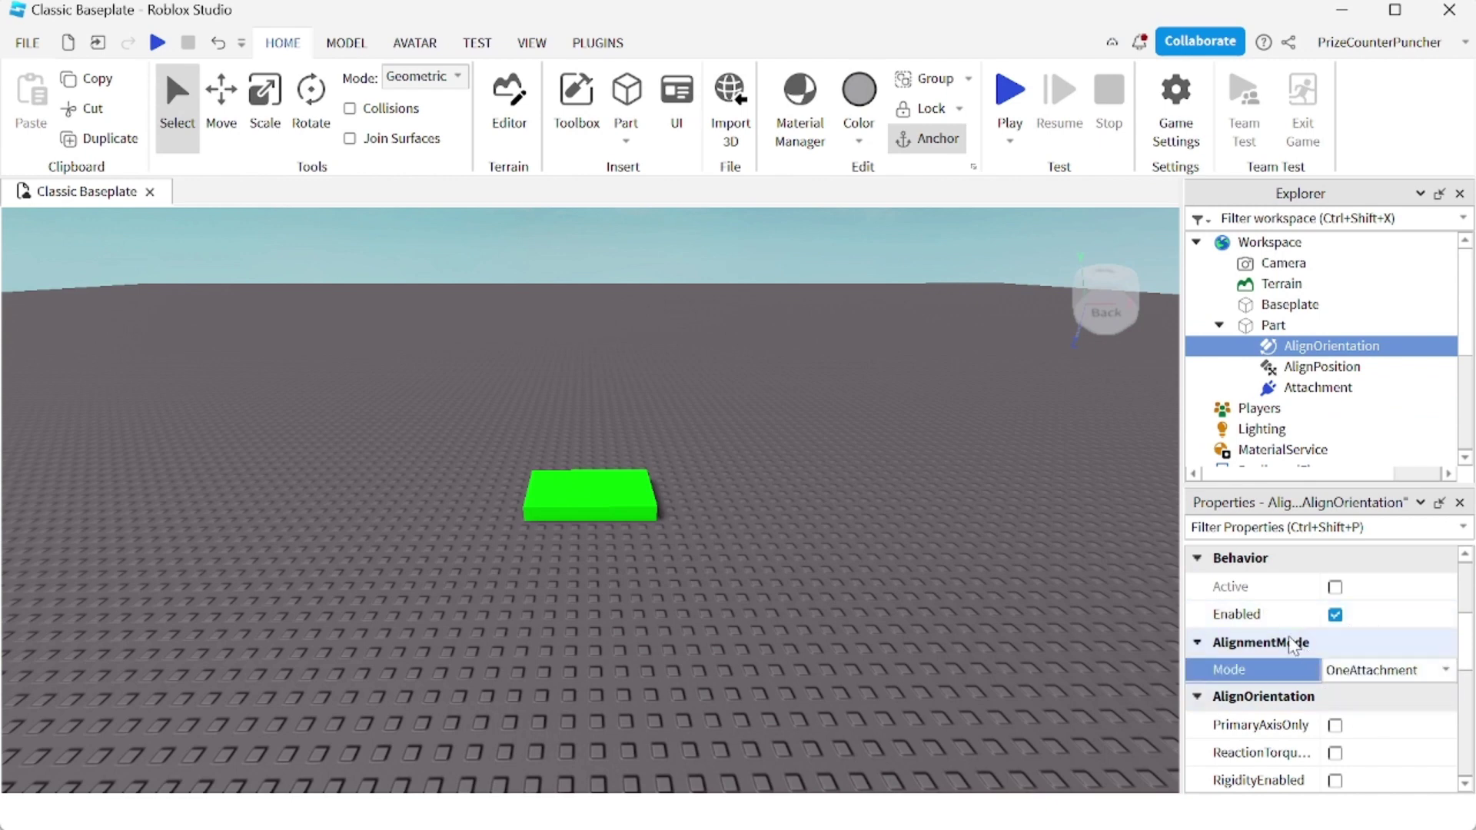
Step: Link the AlignOrientation's Attachment0 to the part's Attachment
scroll(1293, 644, "down", 1)
left_click(1345, 765)
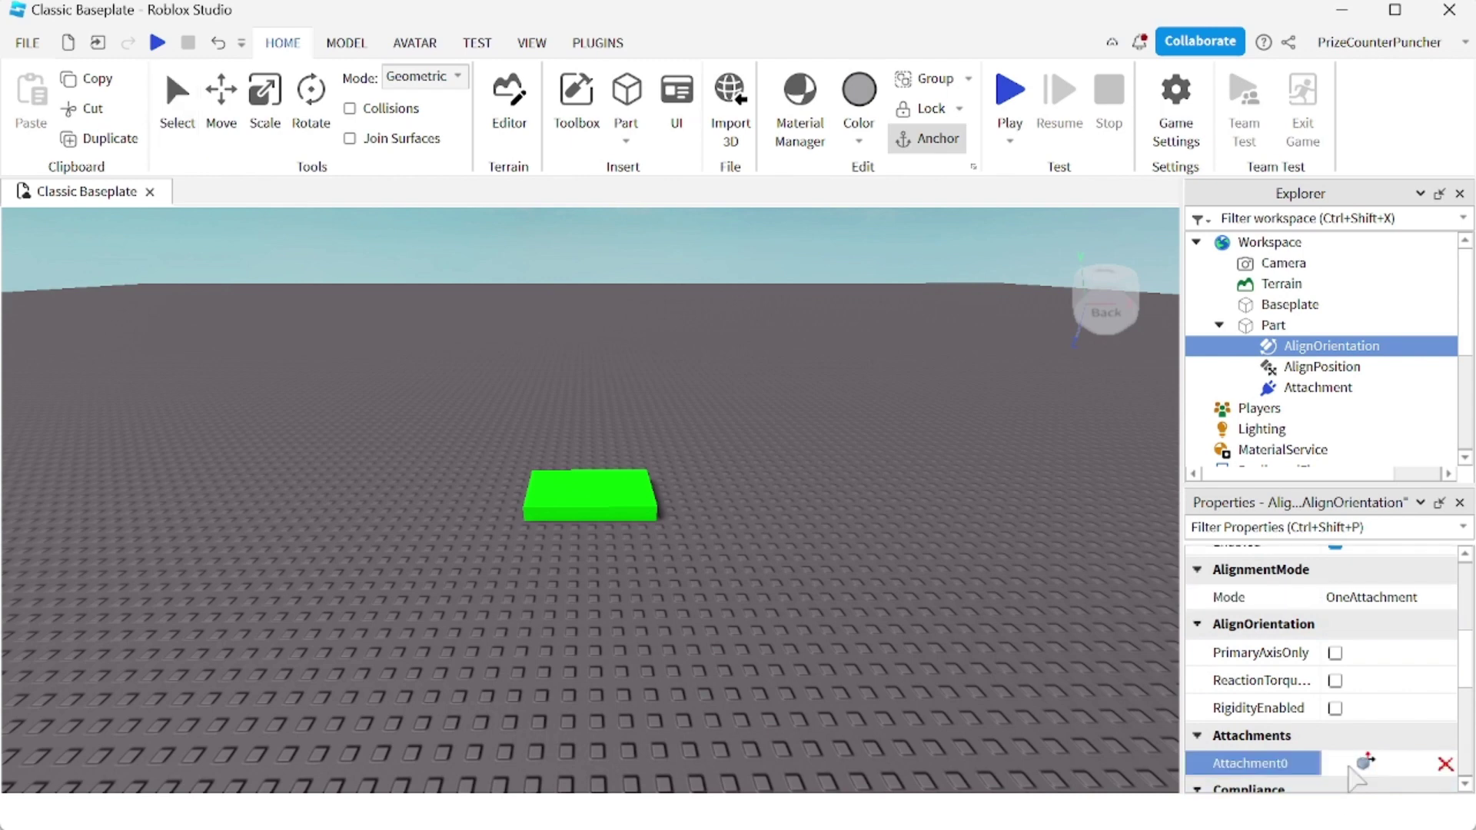
left_click(1363, 764)
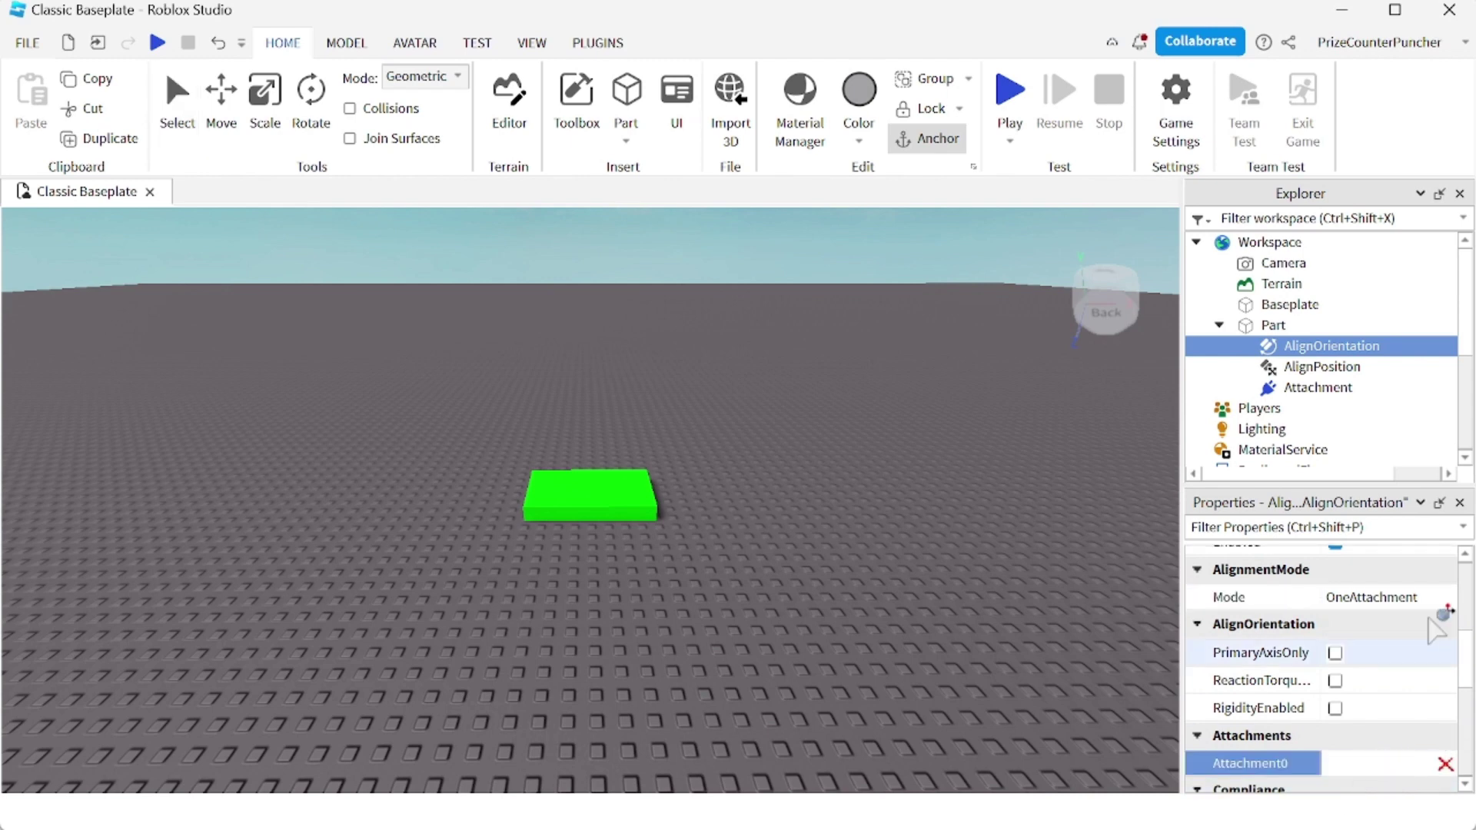
left_click(1325, 384)
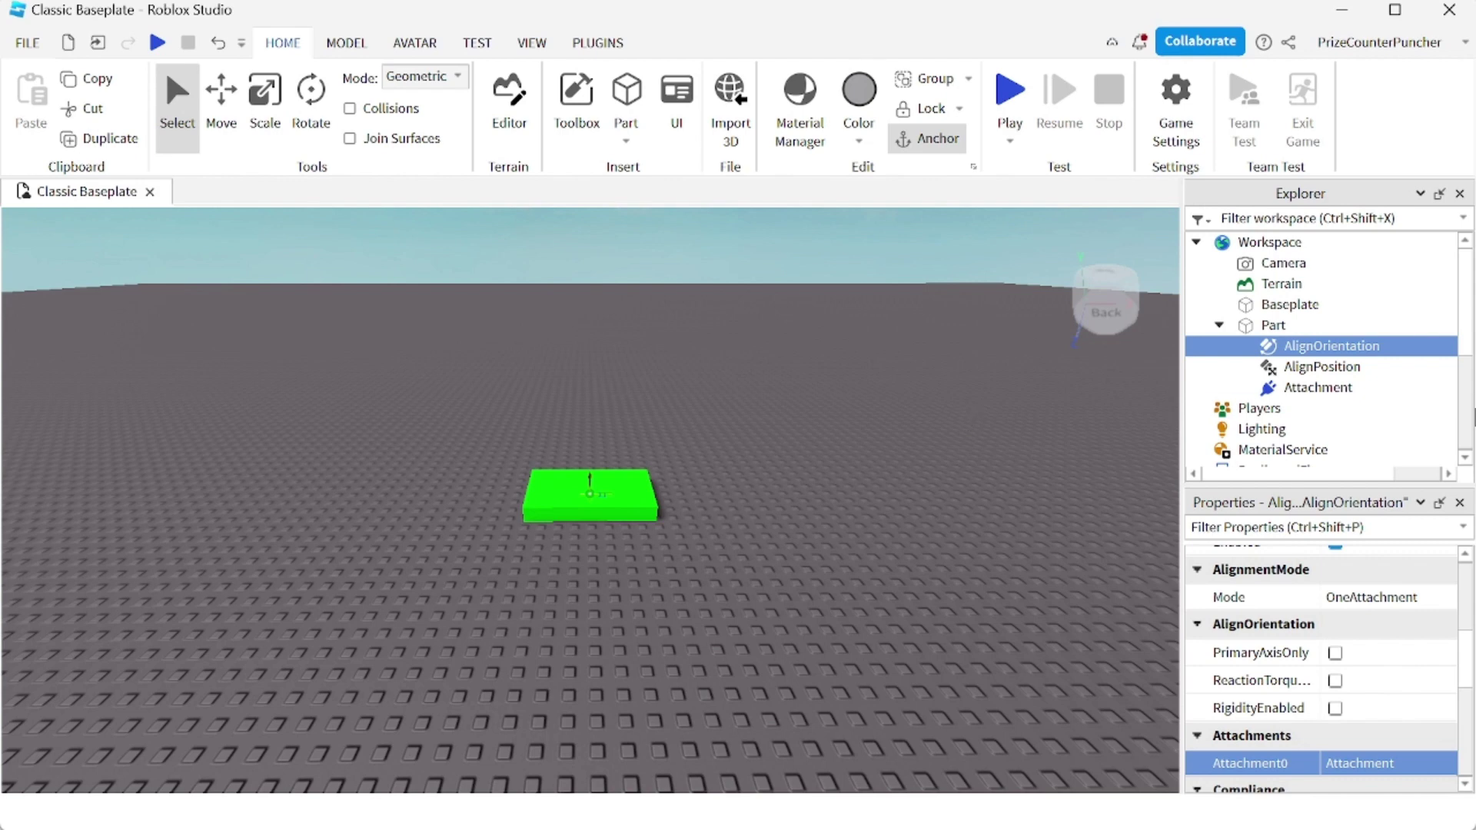
Step: Add a Script to ServerScriptService and paste in the AlignPosition back-and-forth loop code
scroll(1322, 361, "down", 3)
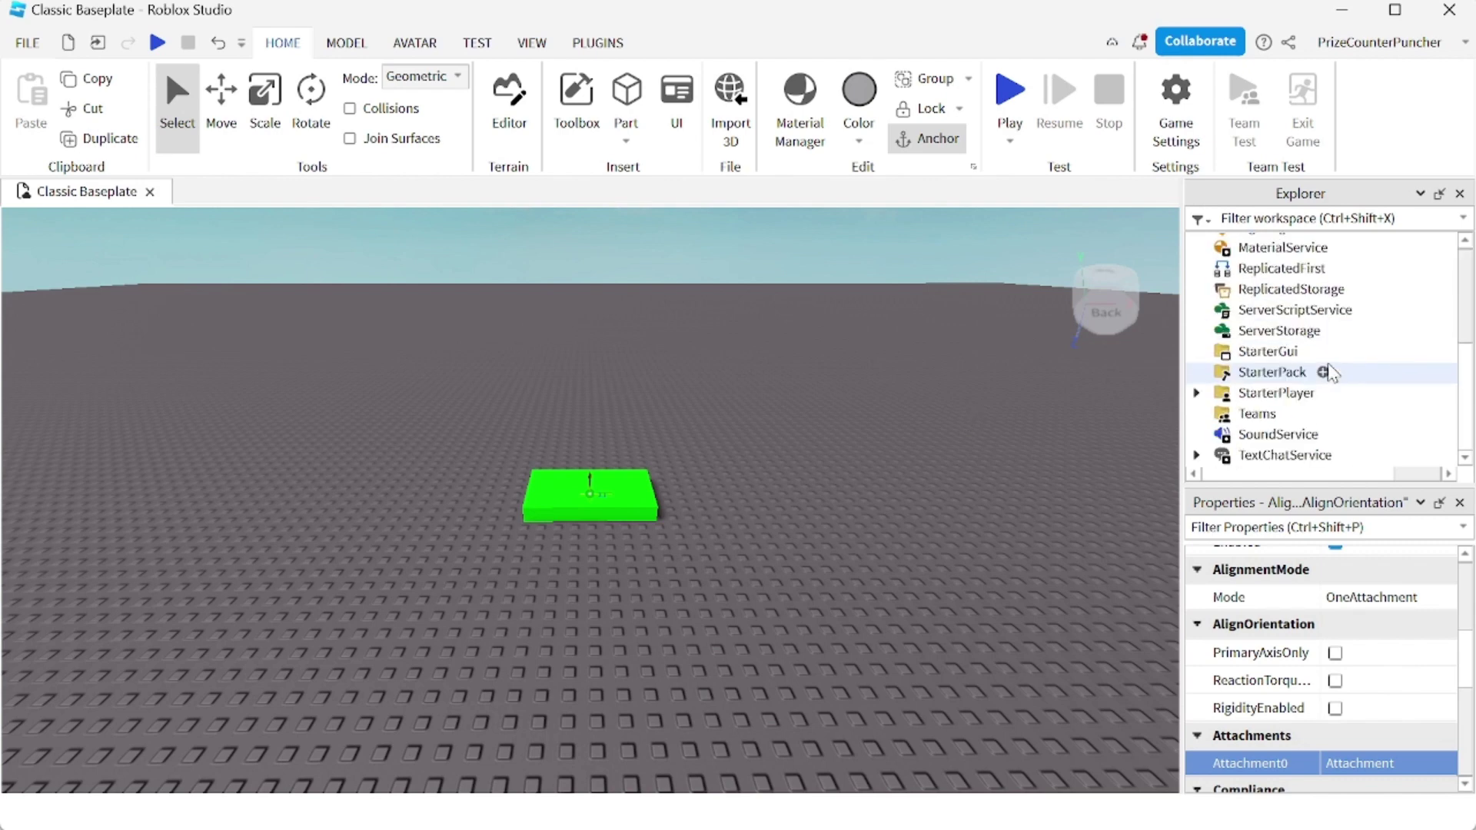
left_click(1369, 310)
left_click(1246, 372)
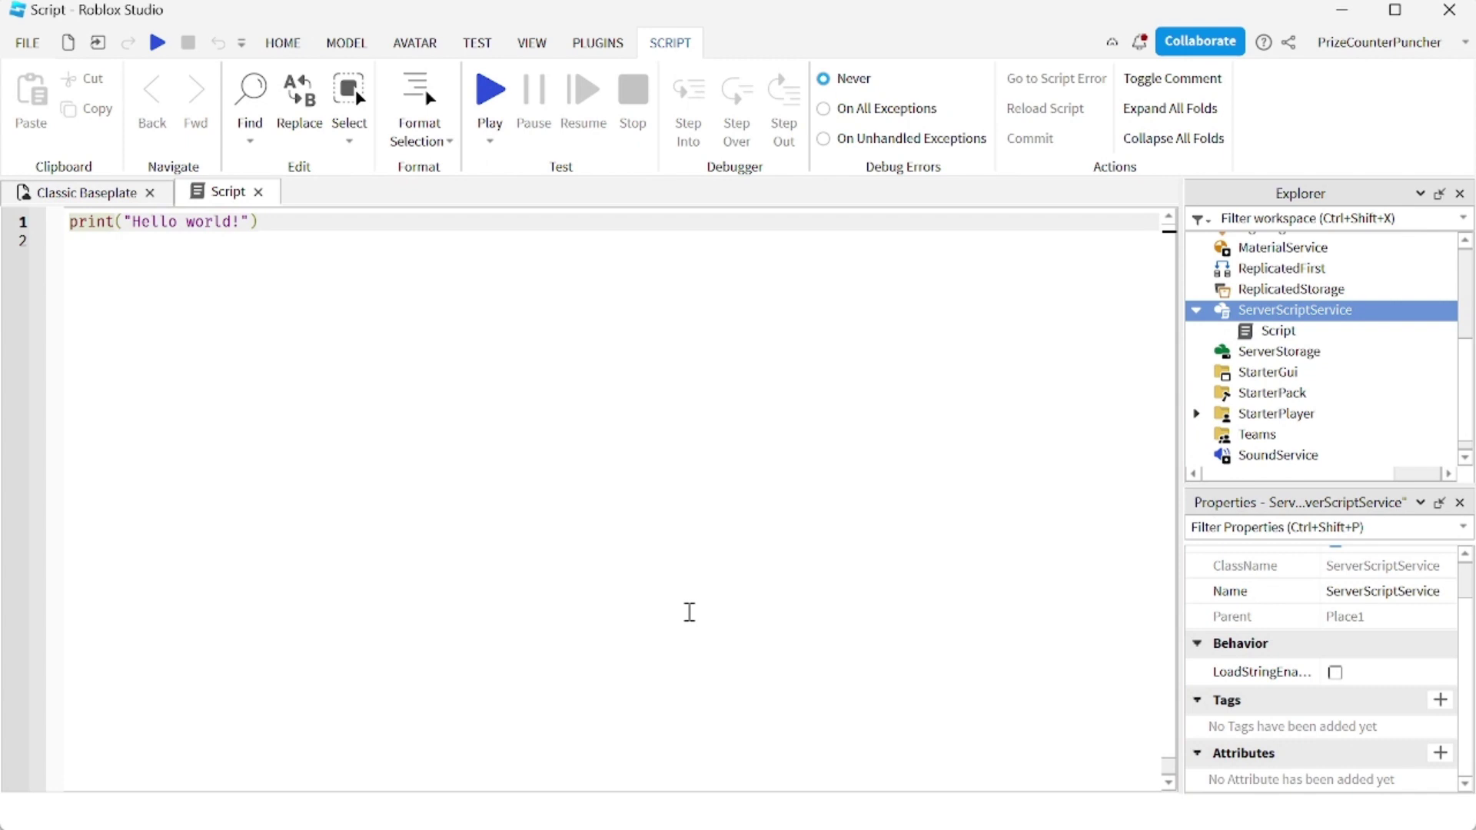
key("ctrl+a")
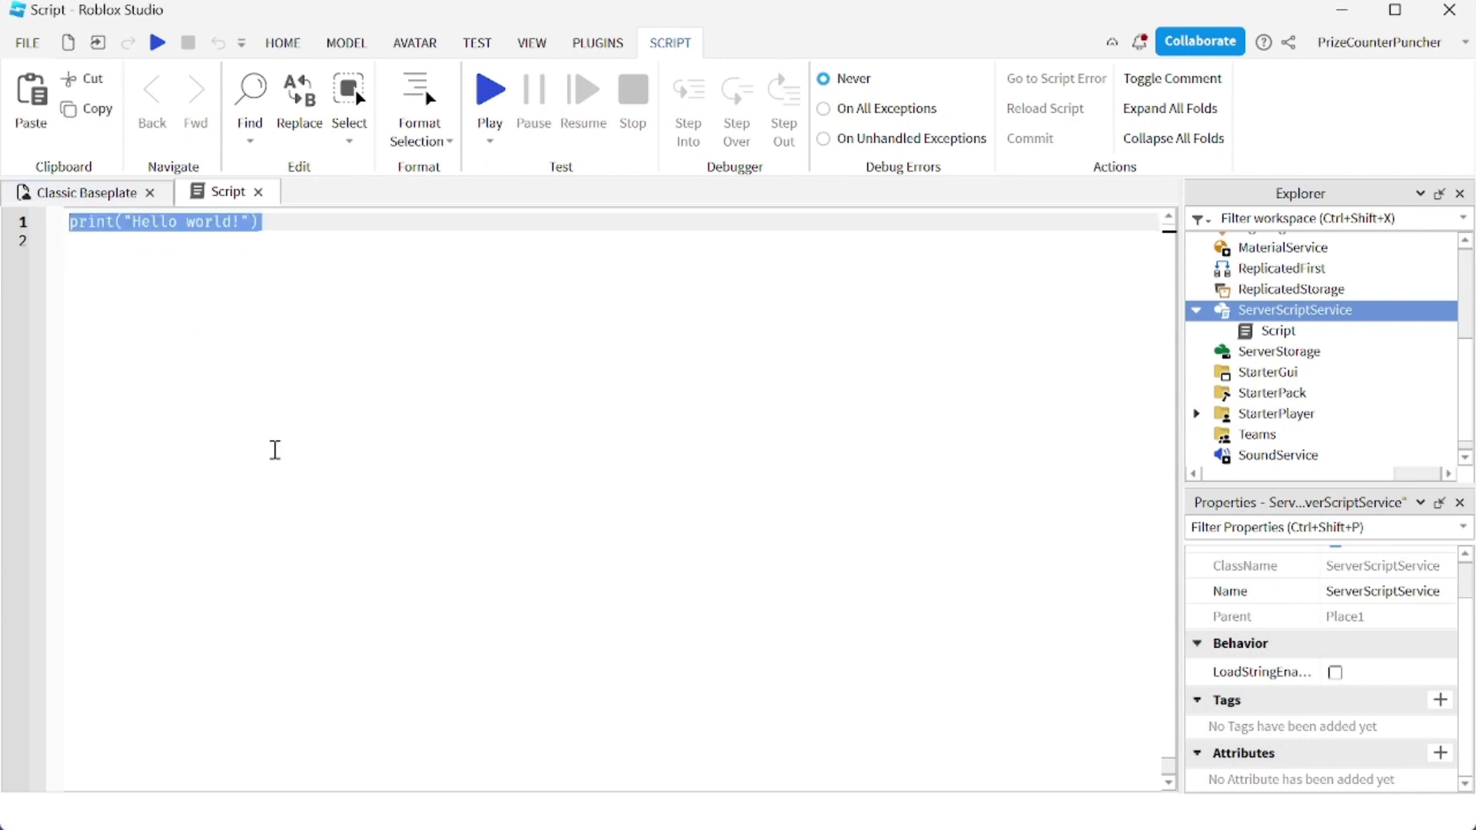
type("local part = game.Workspace.Part local fromPosition = part.Position + Vector3.new(-30,5,0) local toPosition = part.Position + Vector3.new(30,5,0)  while true do \tpart.AlignPosition.Position = fromPosition \ttask.wait(5) \tpart.AlignPosition.Position = toPosition \ttask.wait(5) end")
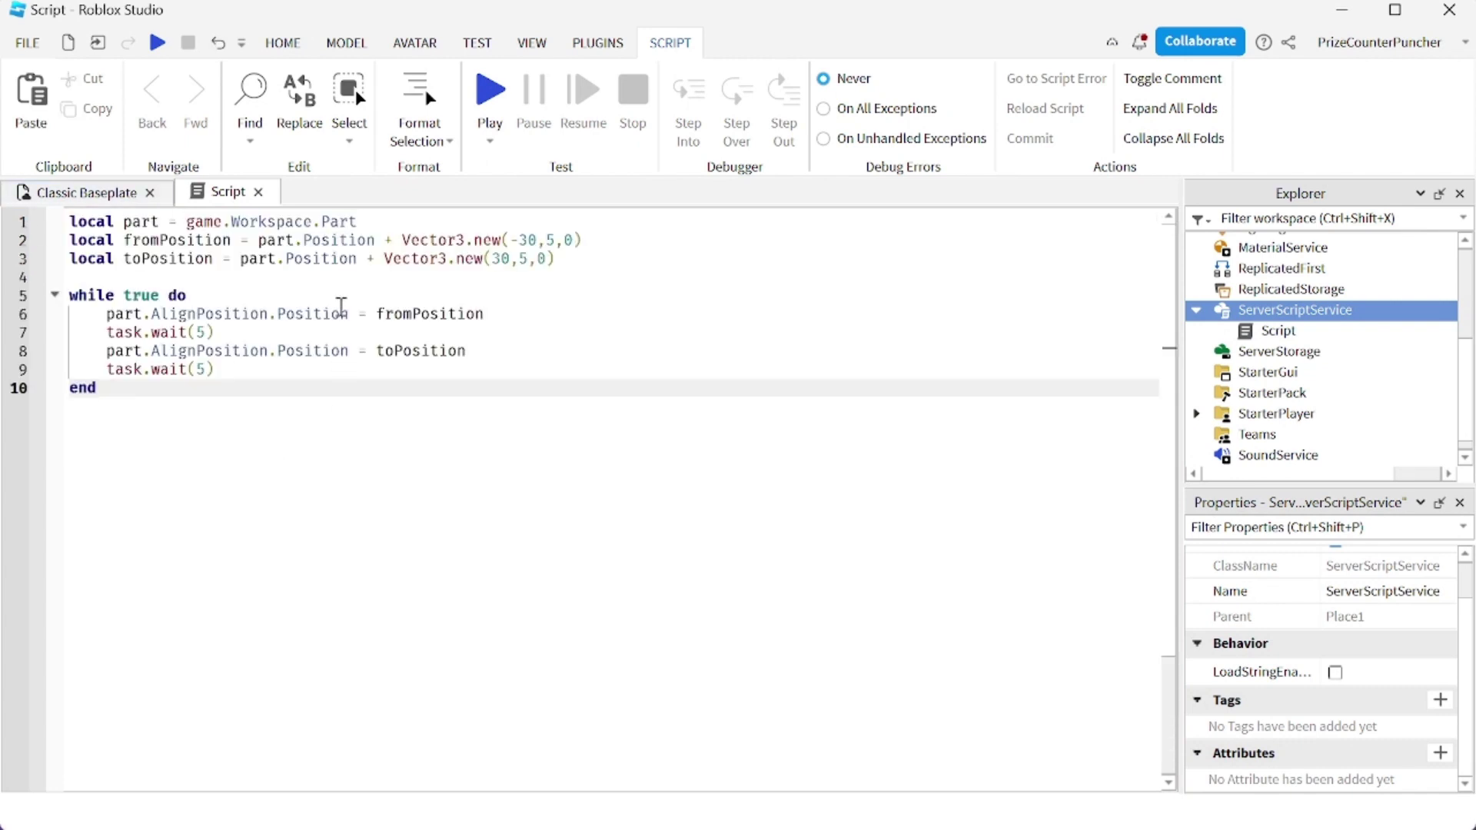
left_click(380, 222)
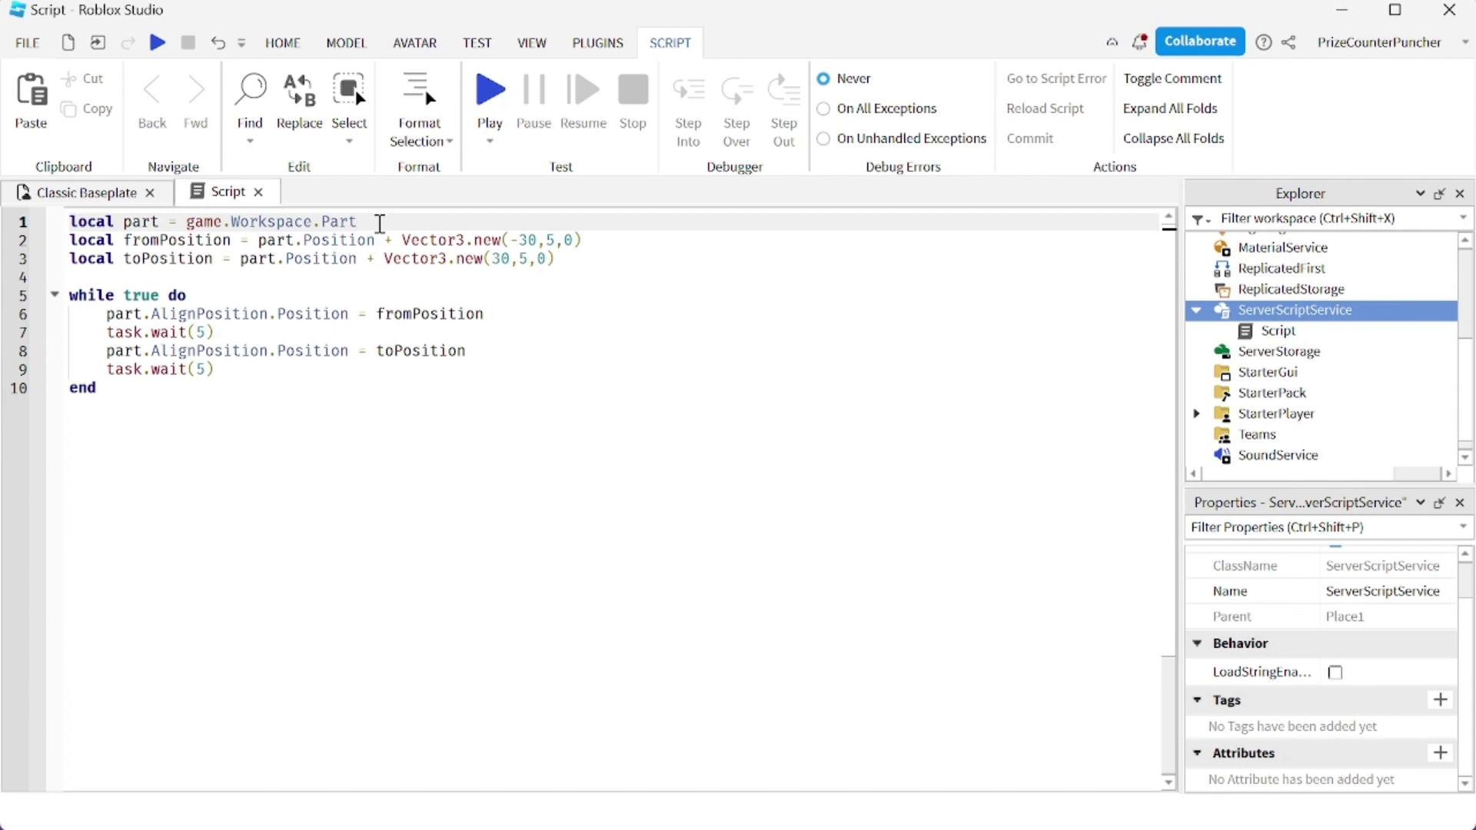
left_click(603, 239)
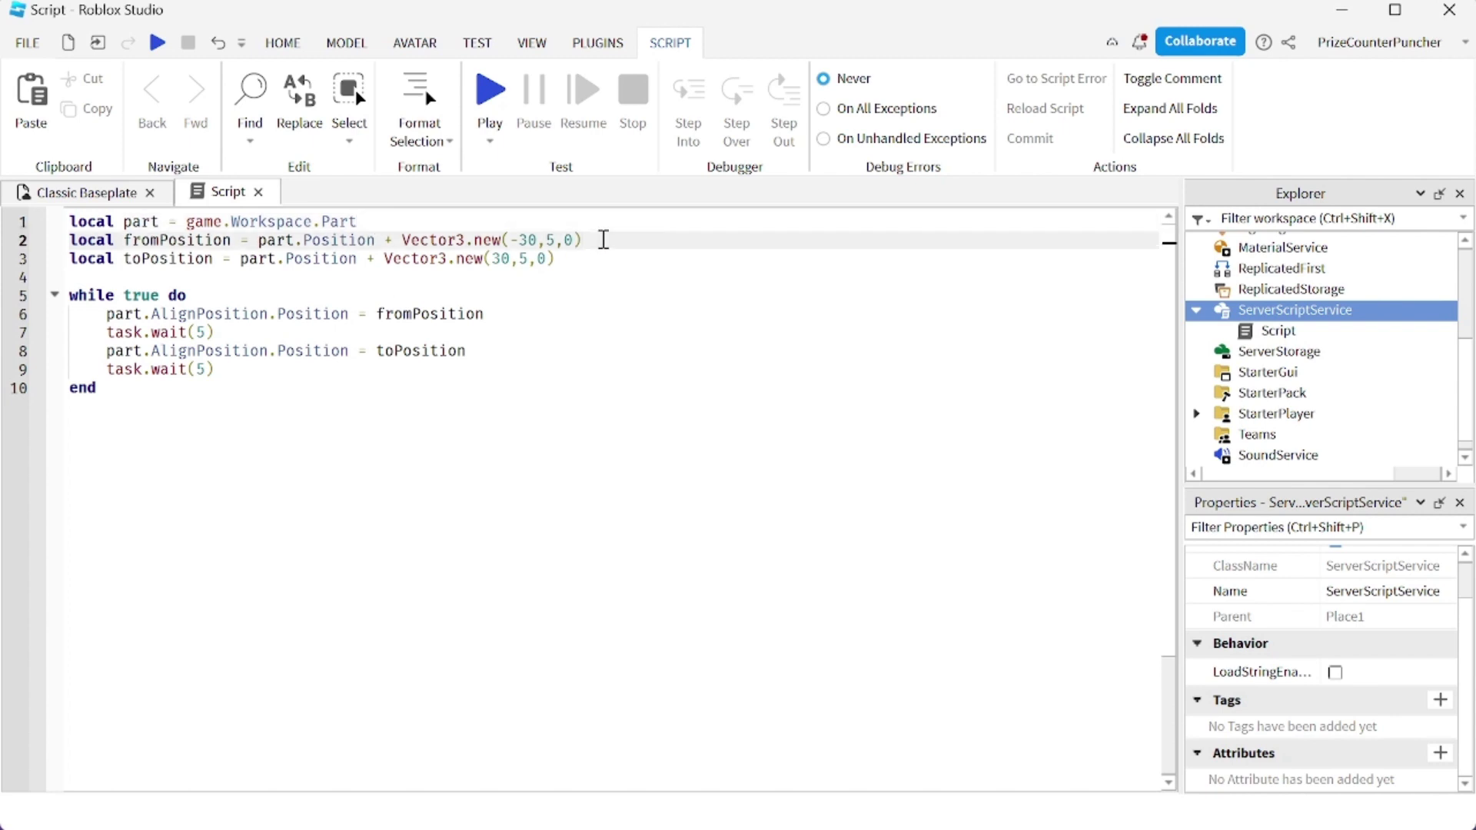
left_click(596, 259)
left_click(237, 294)
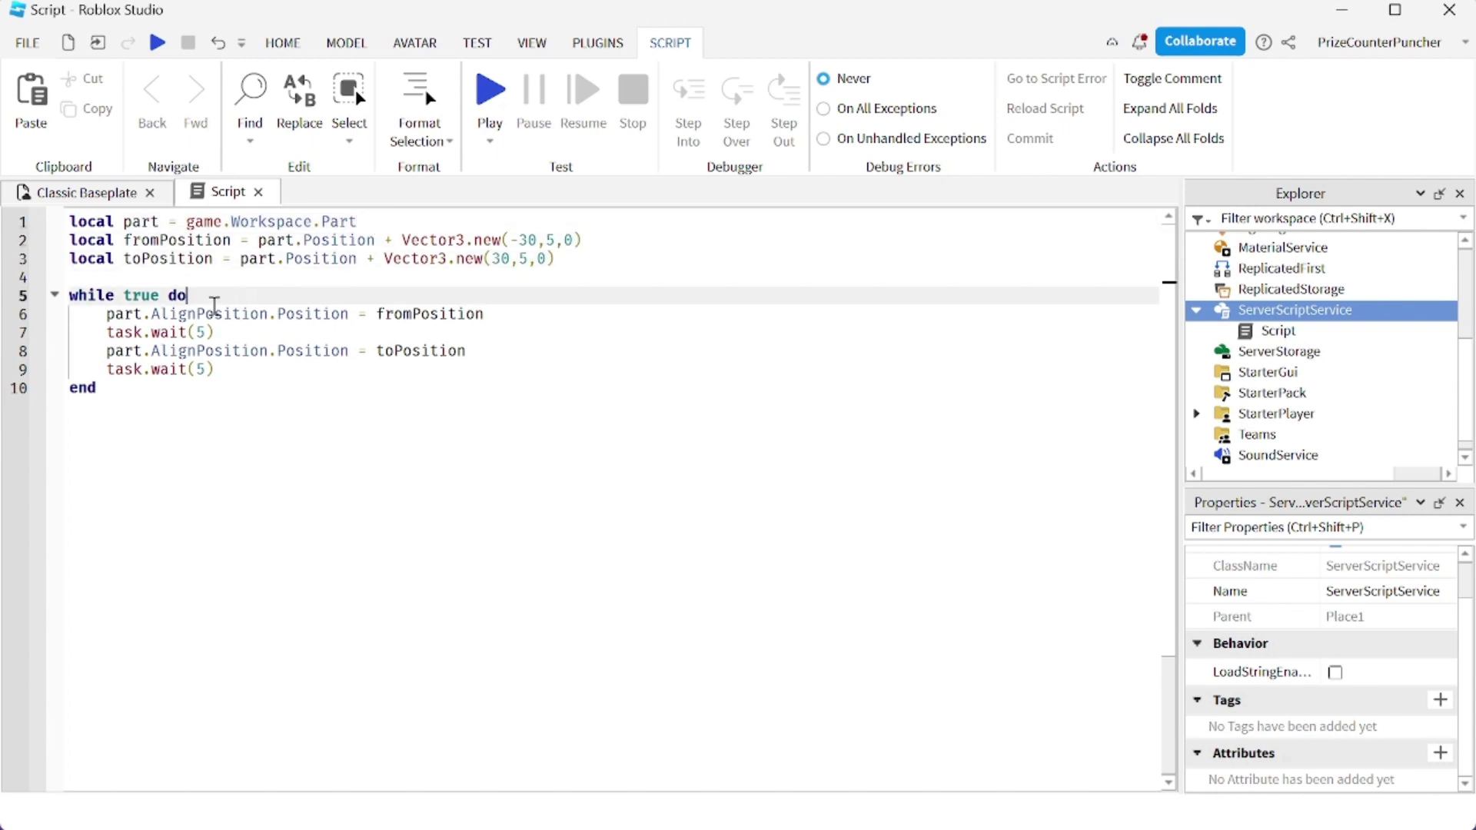
left_click_drag(214, 305, 70, 296)
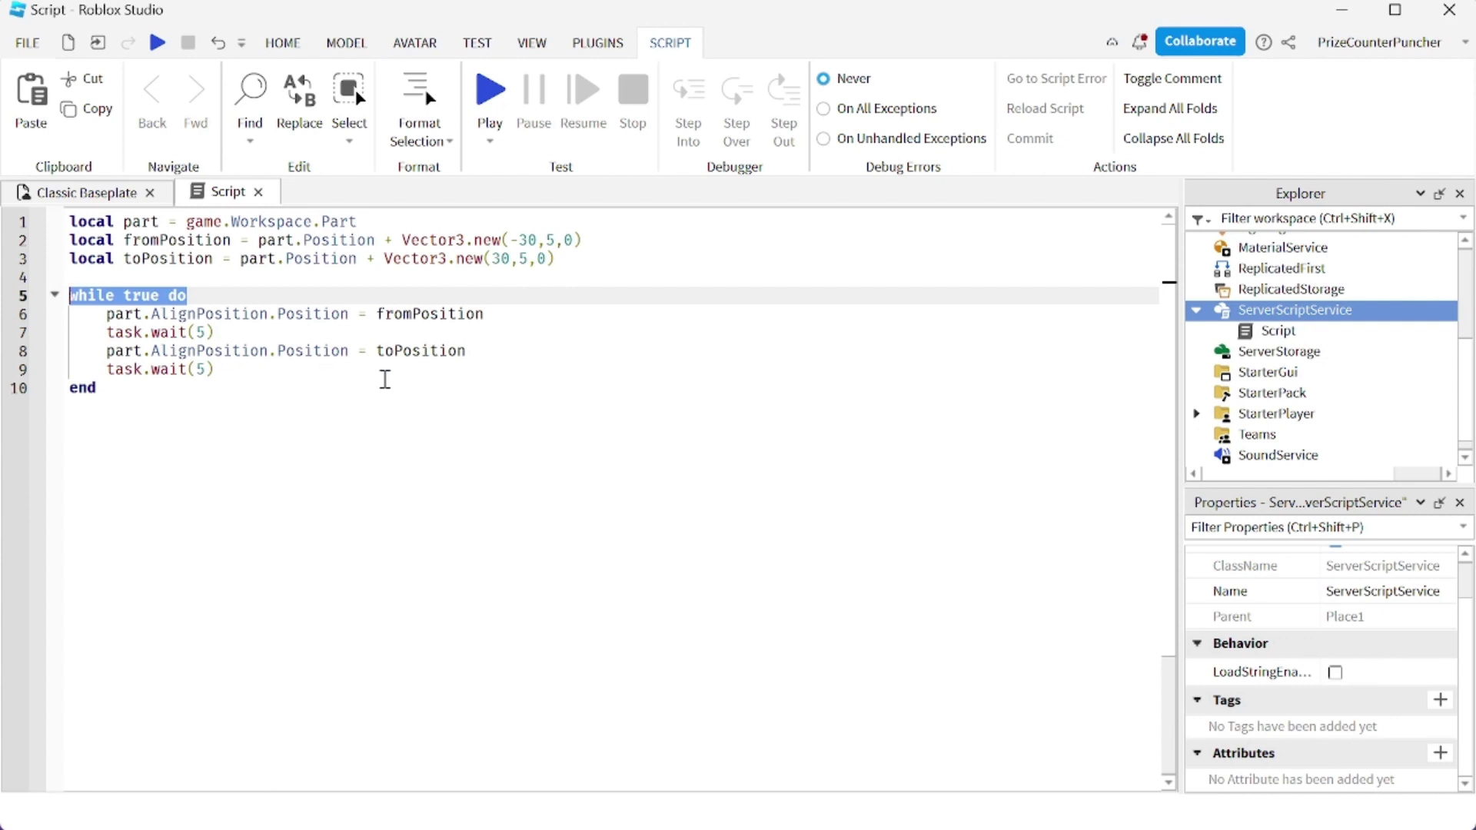
left_click(494, 315)
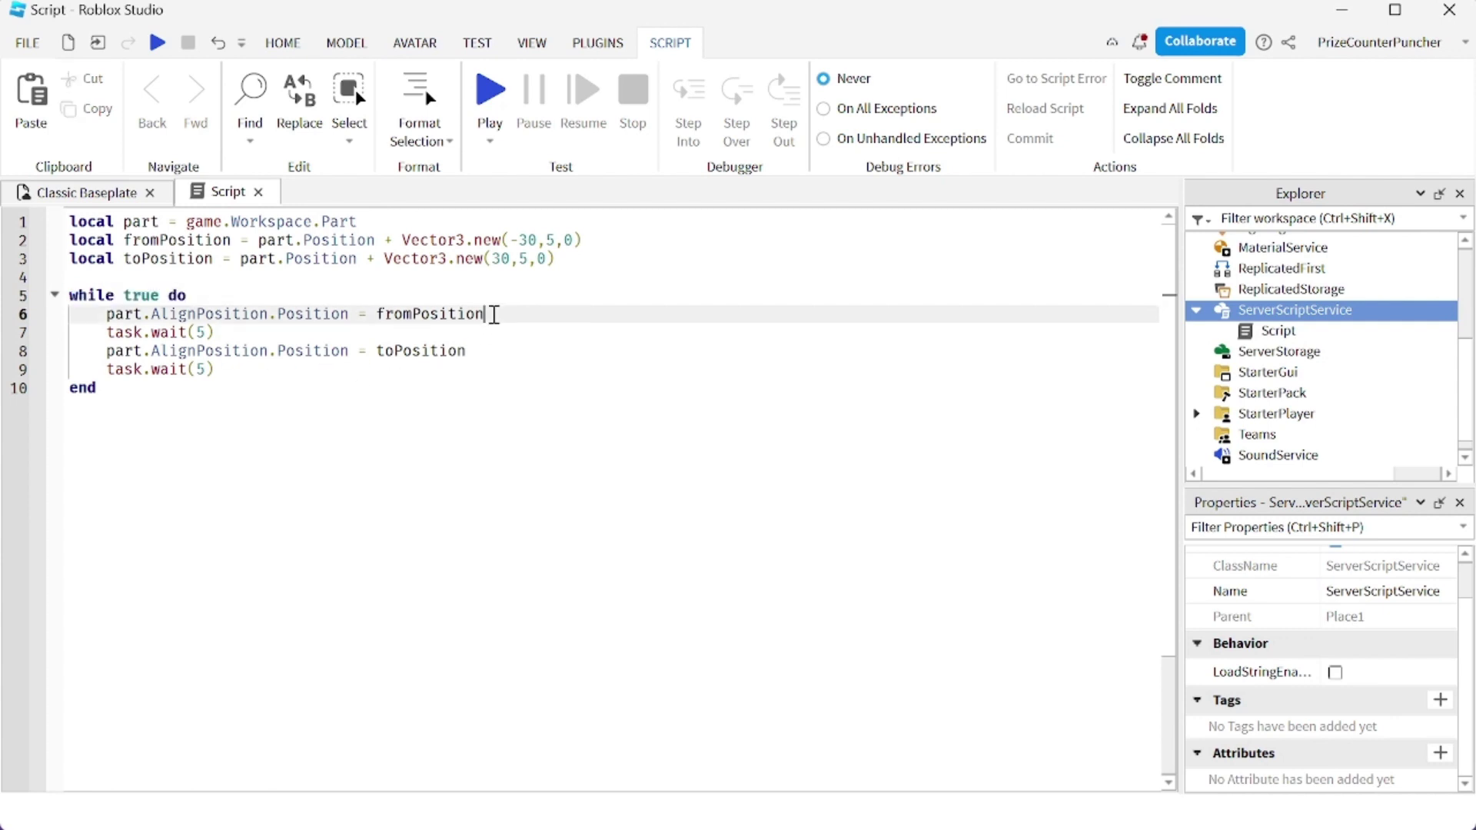
left_click(240, 332)
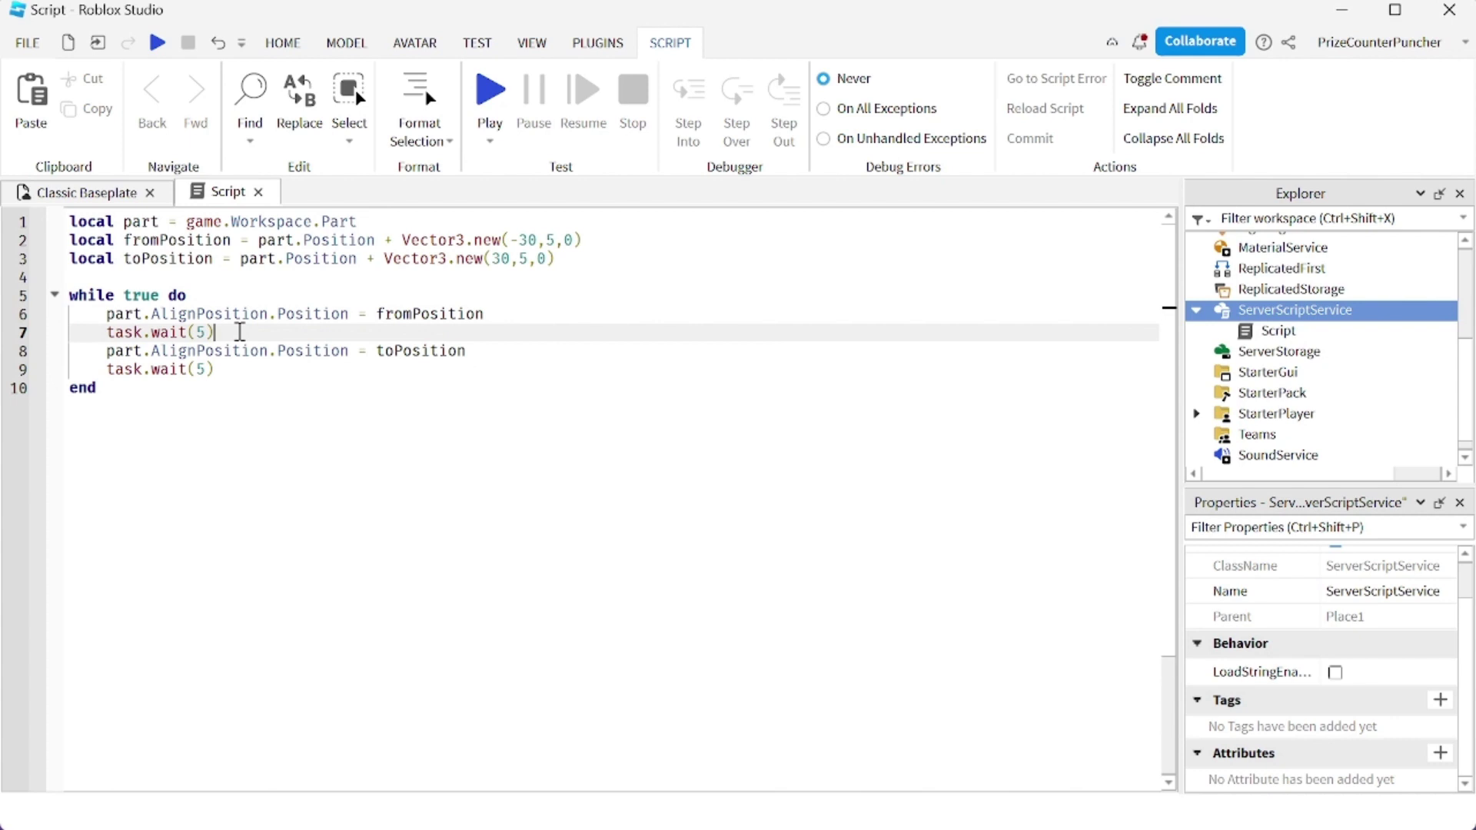
left_click(489, 352)
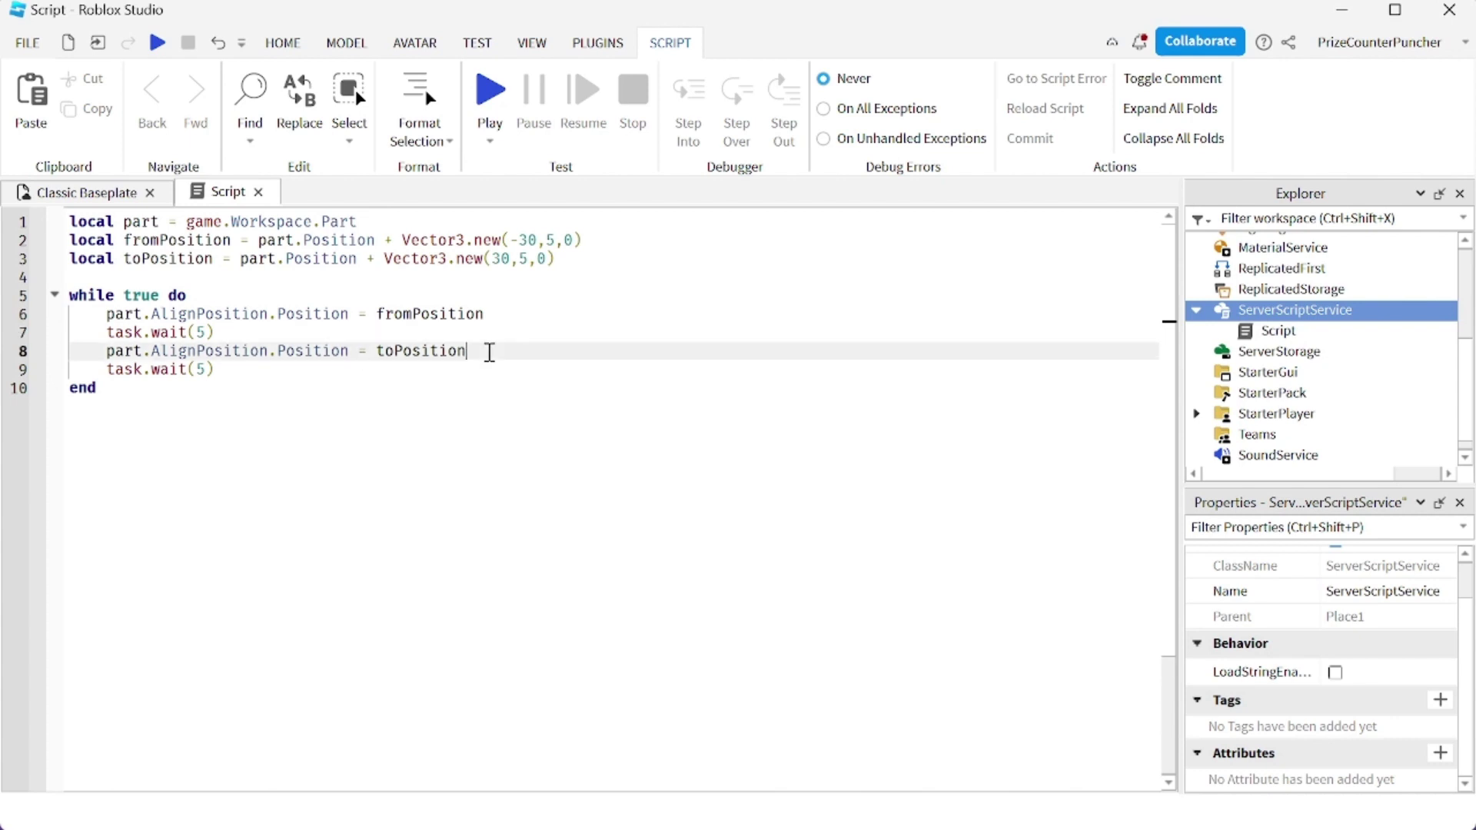
left_click(235, 371)
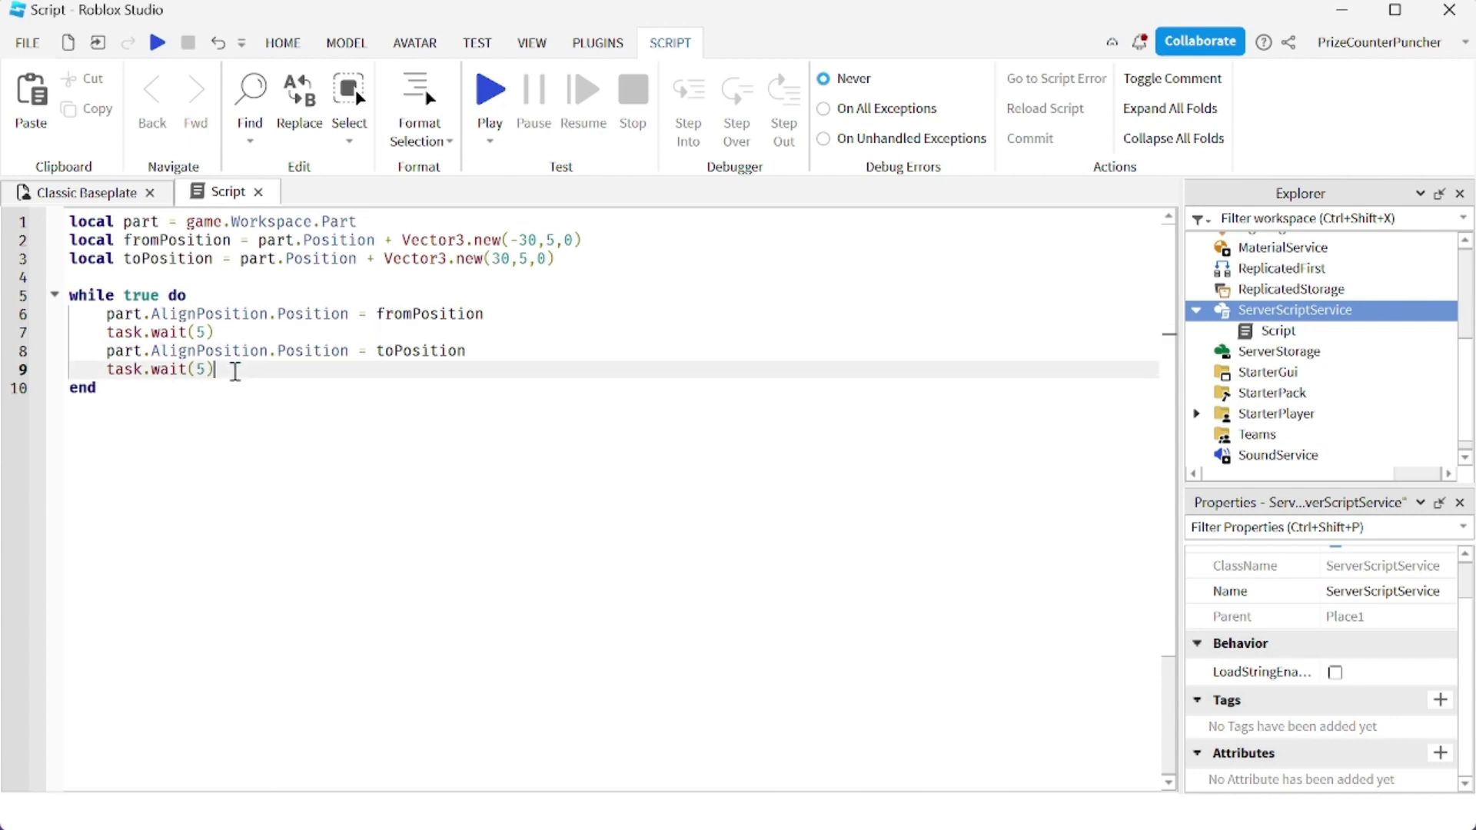
left_click_drag(235, 371, 55, 315)
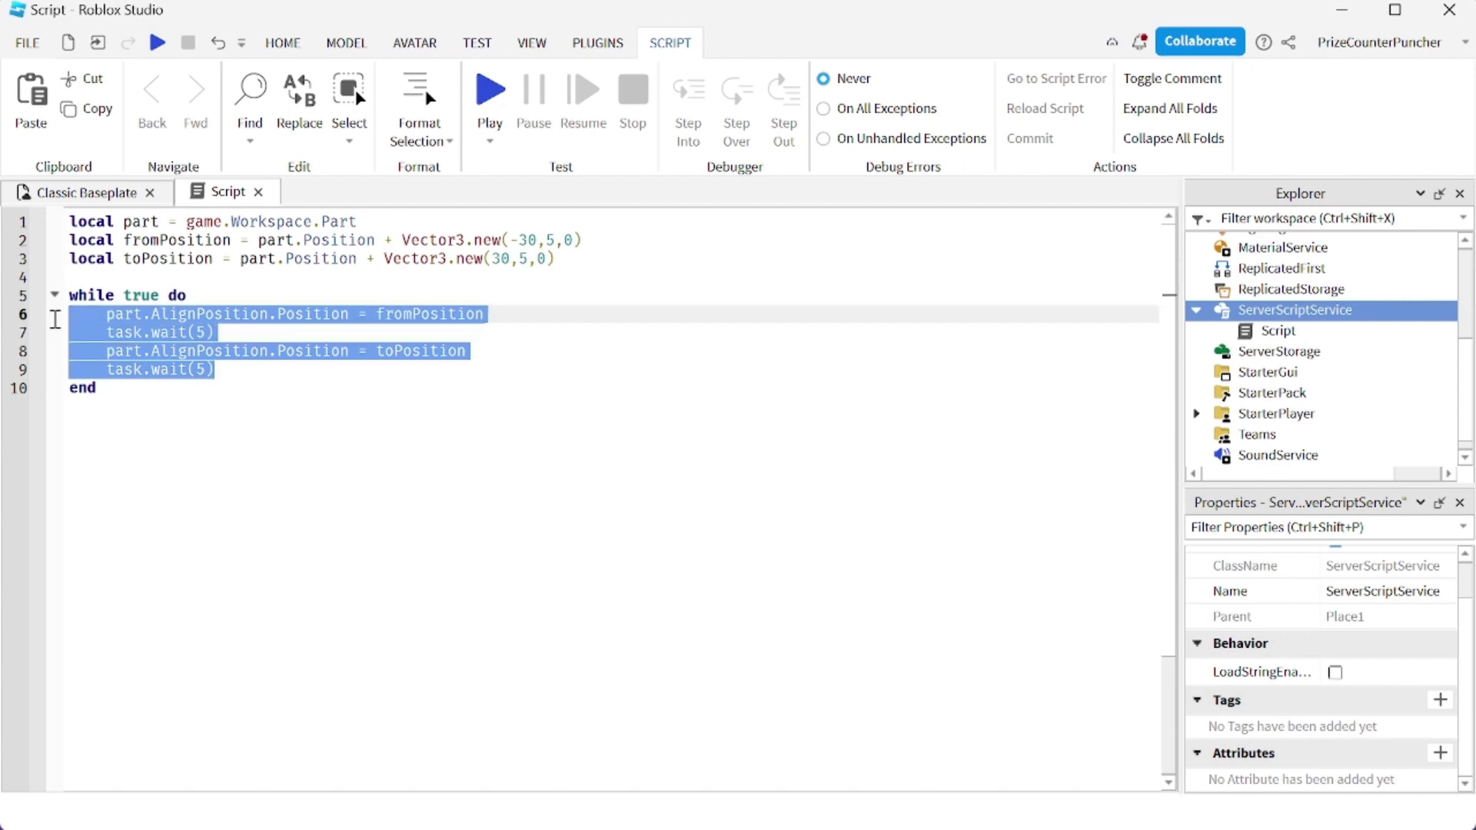
left_click(240, 377)
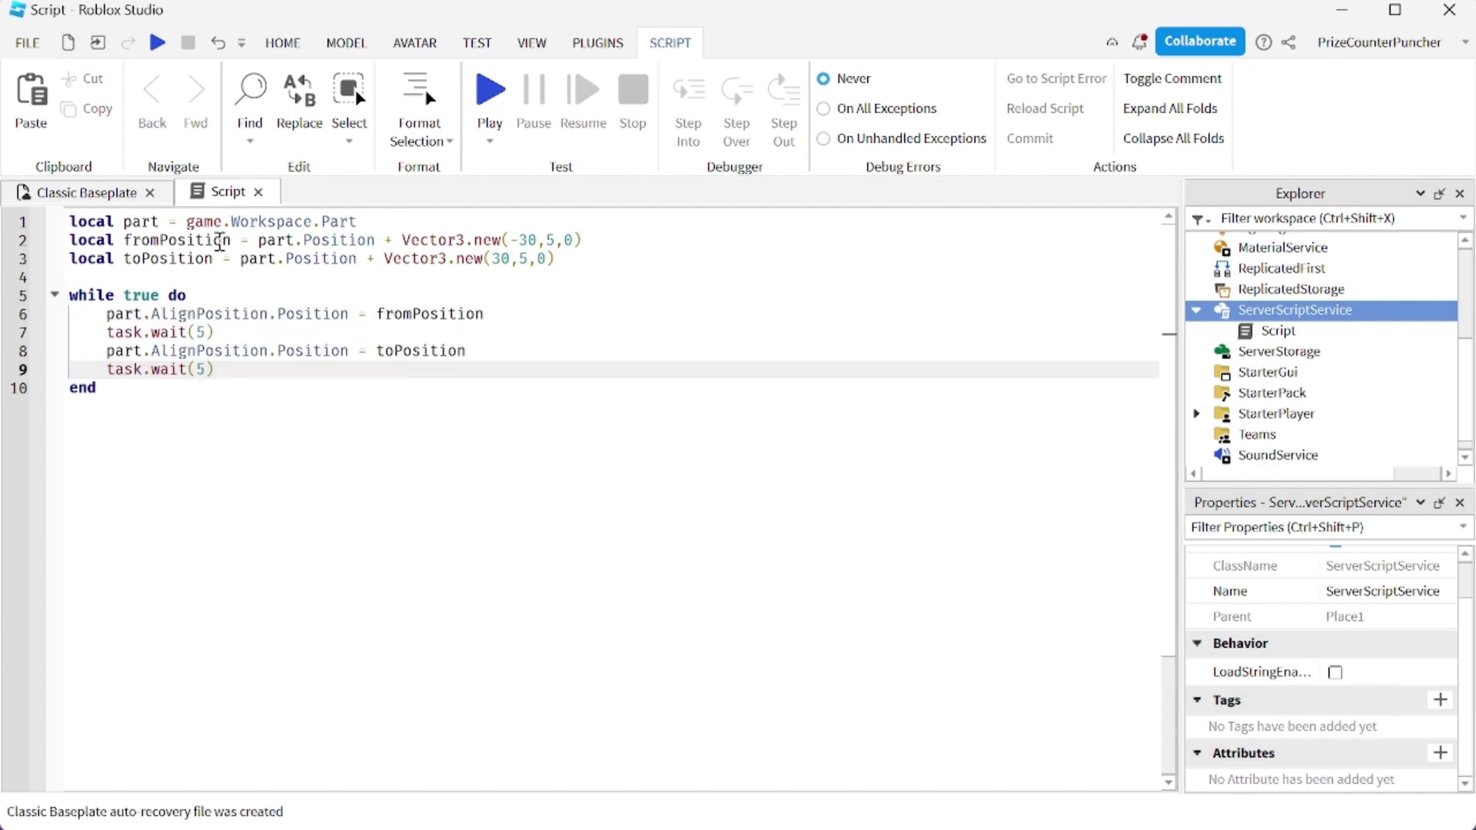
double_click(220, 241)
left_click_drag(379, 243, 260, 243)
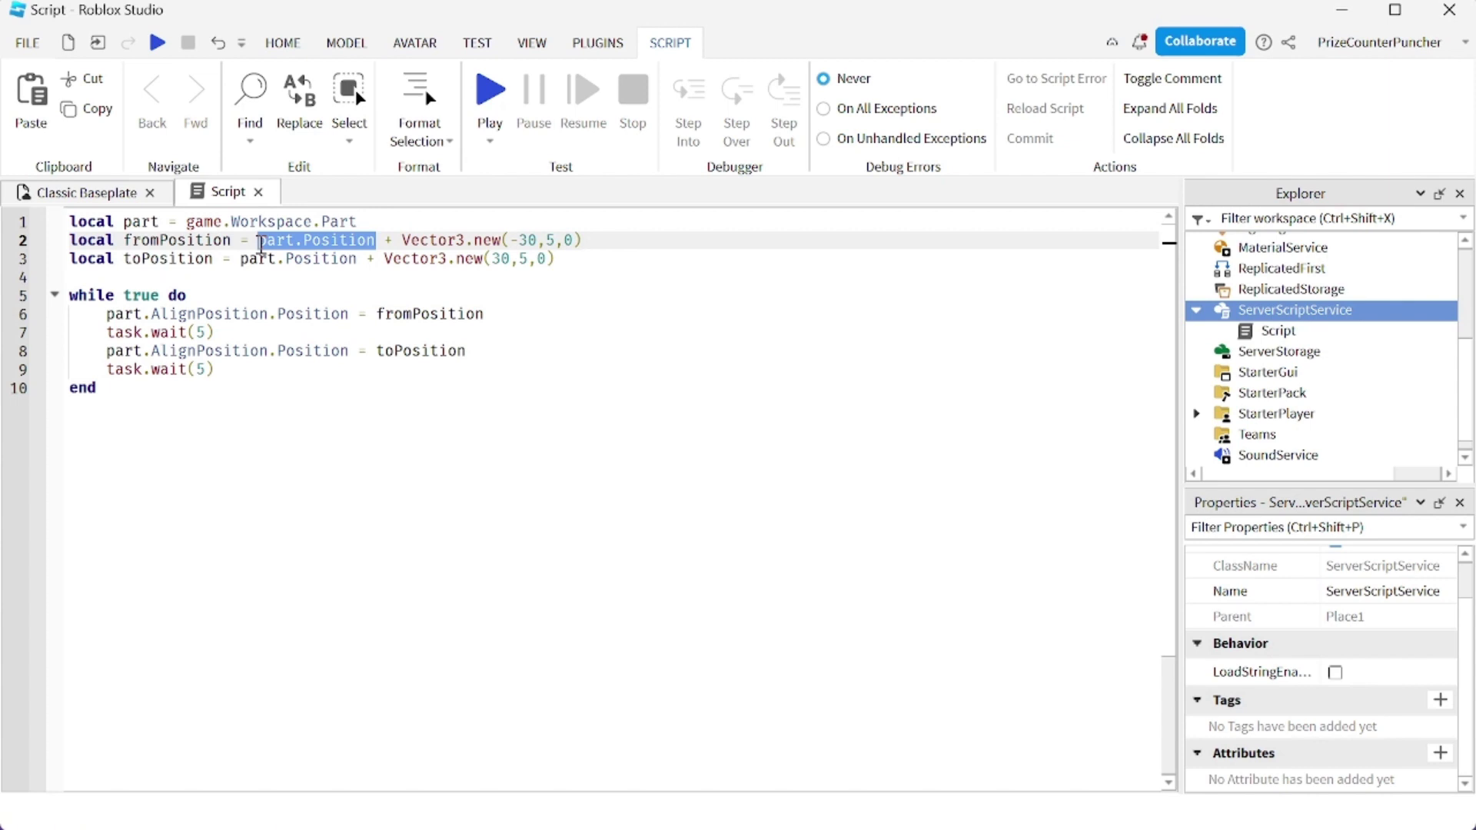
left_click_drag(540, 241, 511, 243)
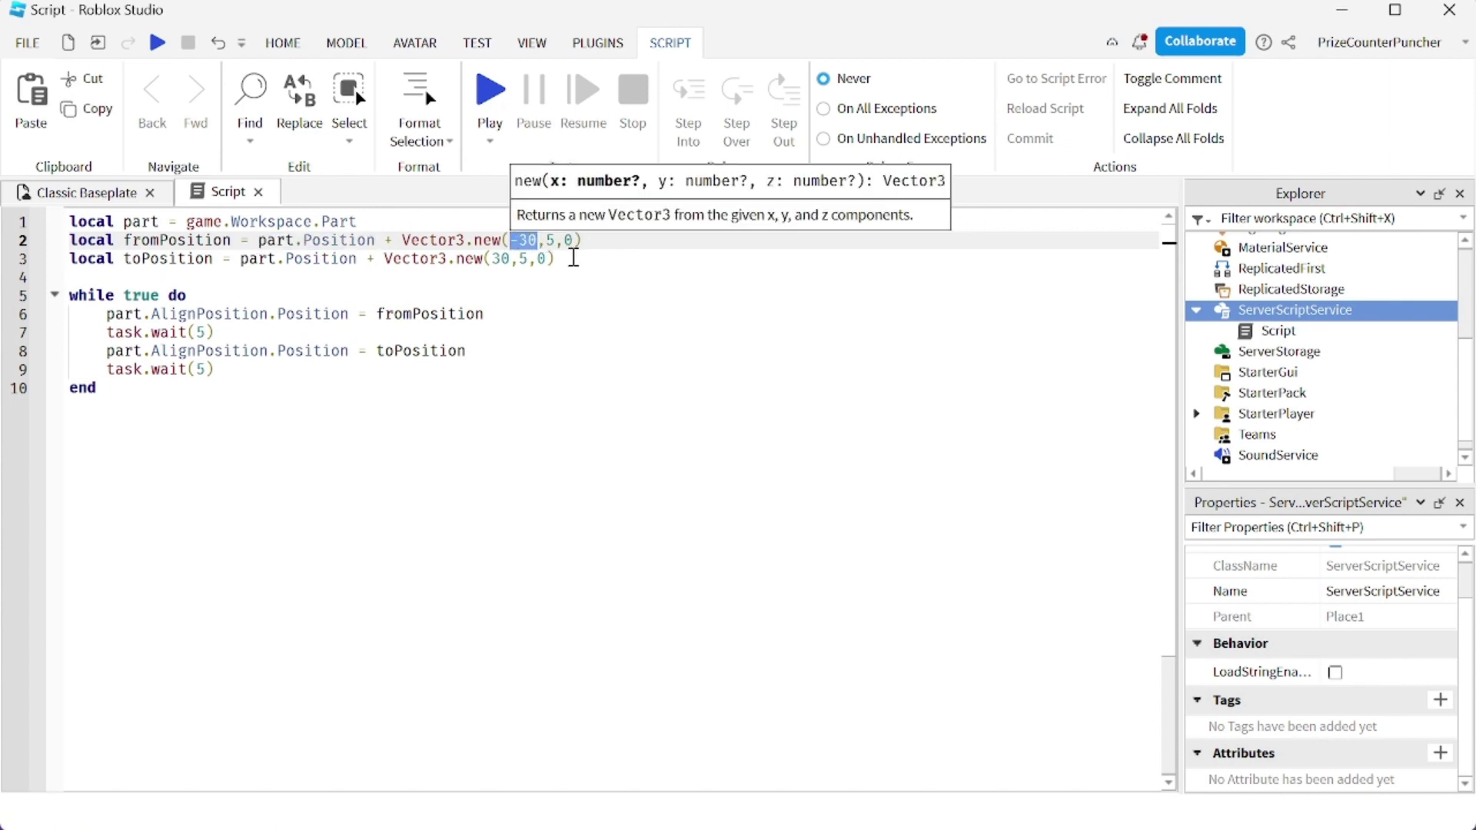
left_click(565, 243)
double_click(551, 242)
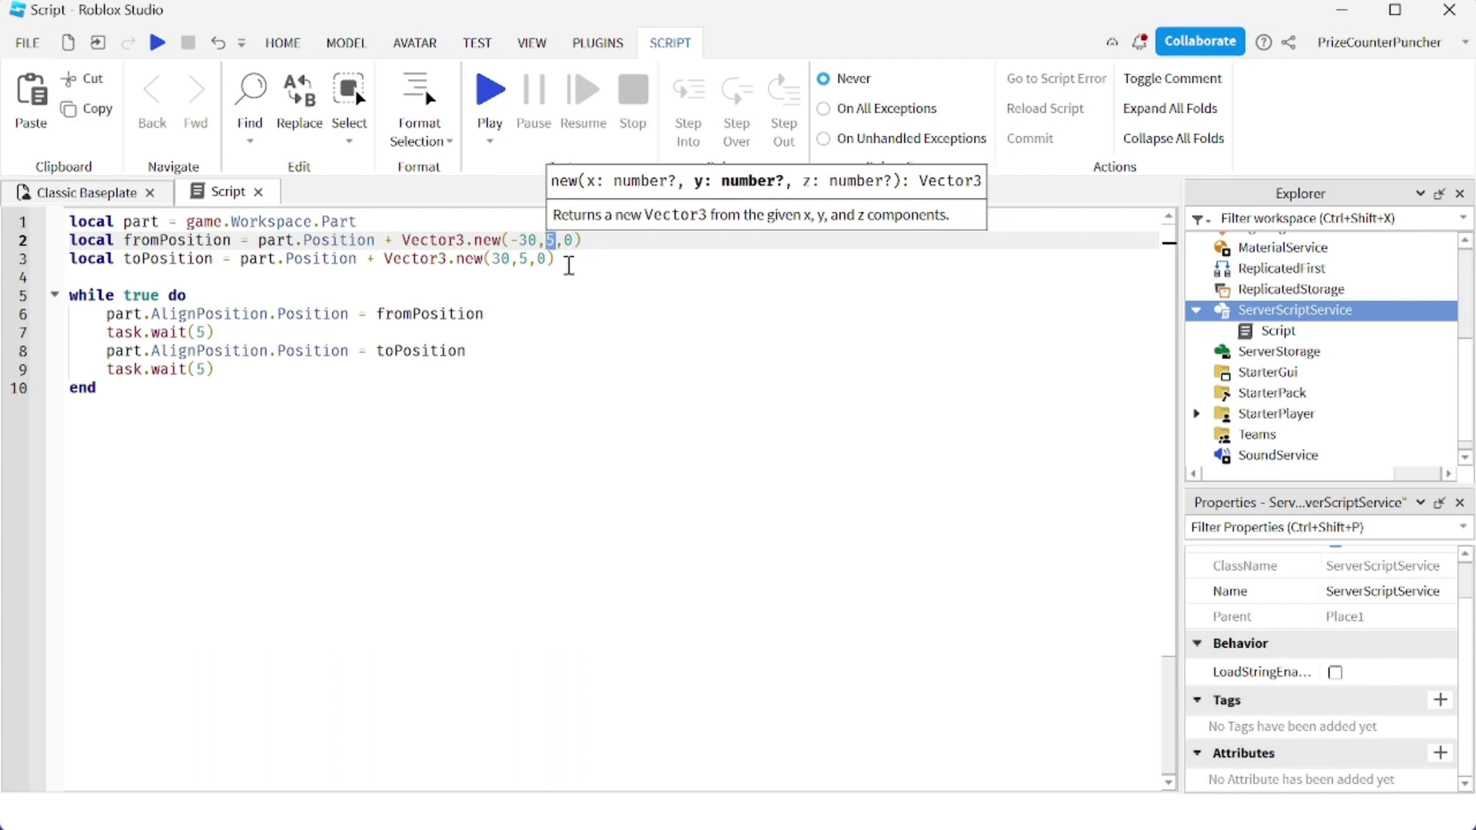
double_click(505, 259)
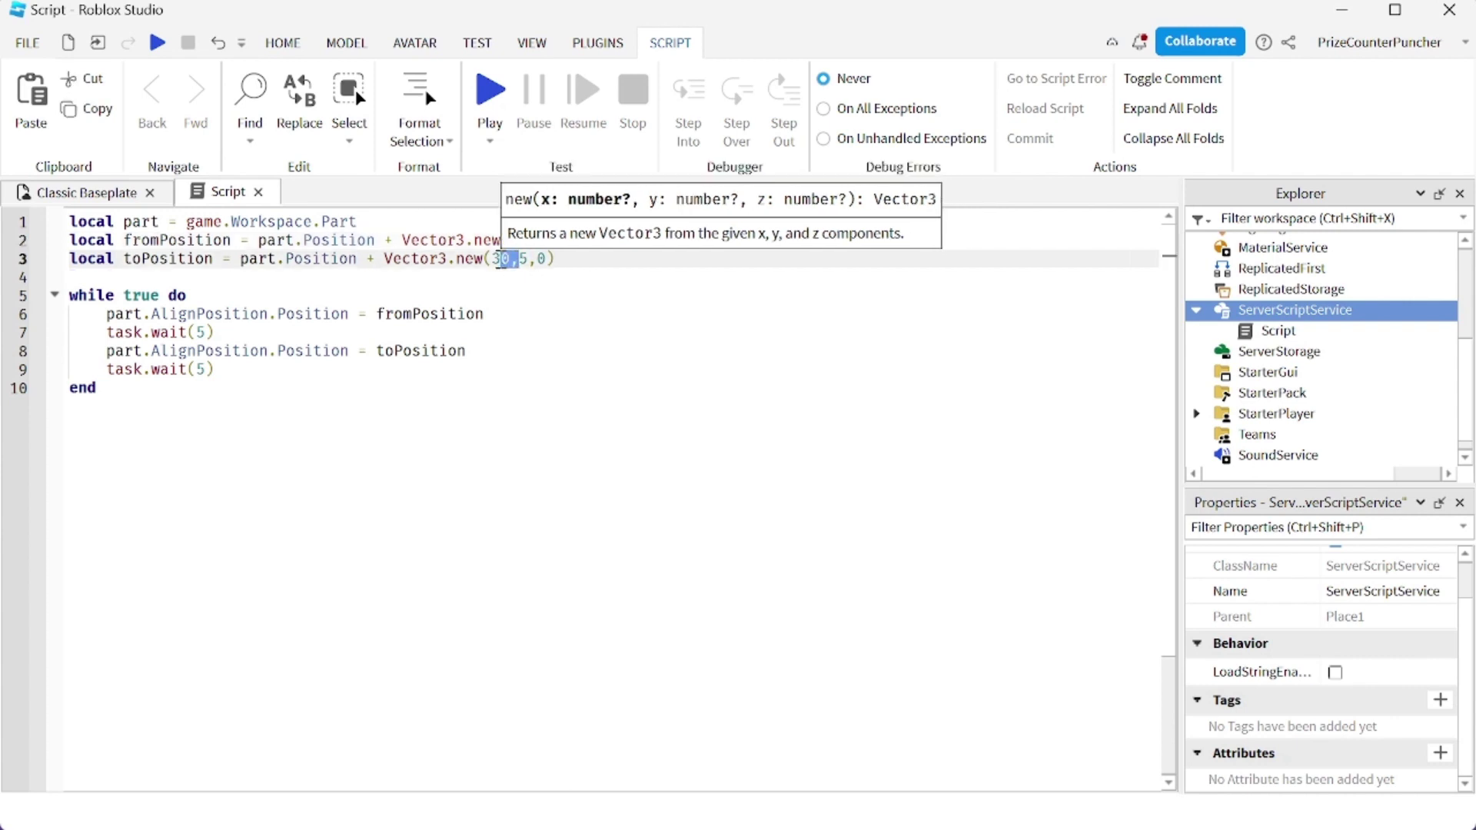
left_click_drag(505, 260, 487, 259)
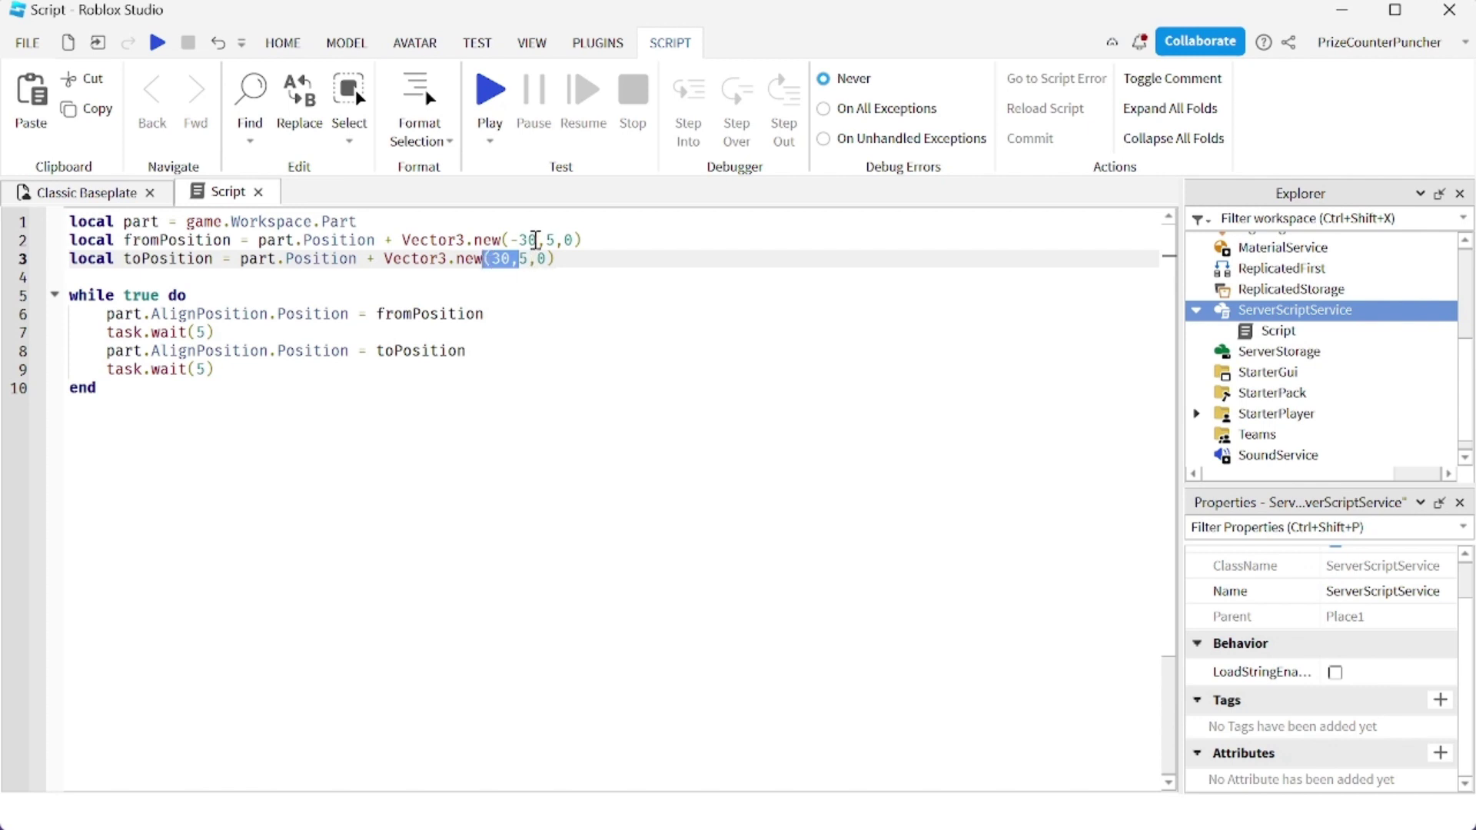
left_click_drag(532, 240, 503, 241)
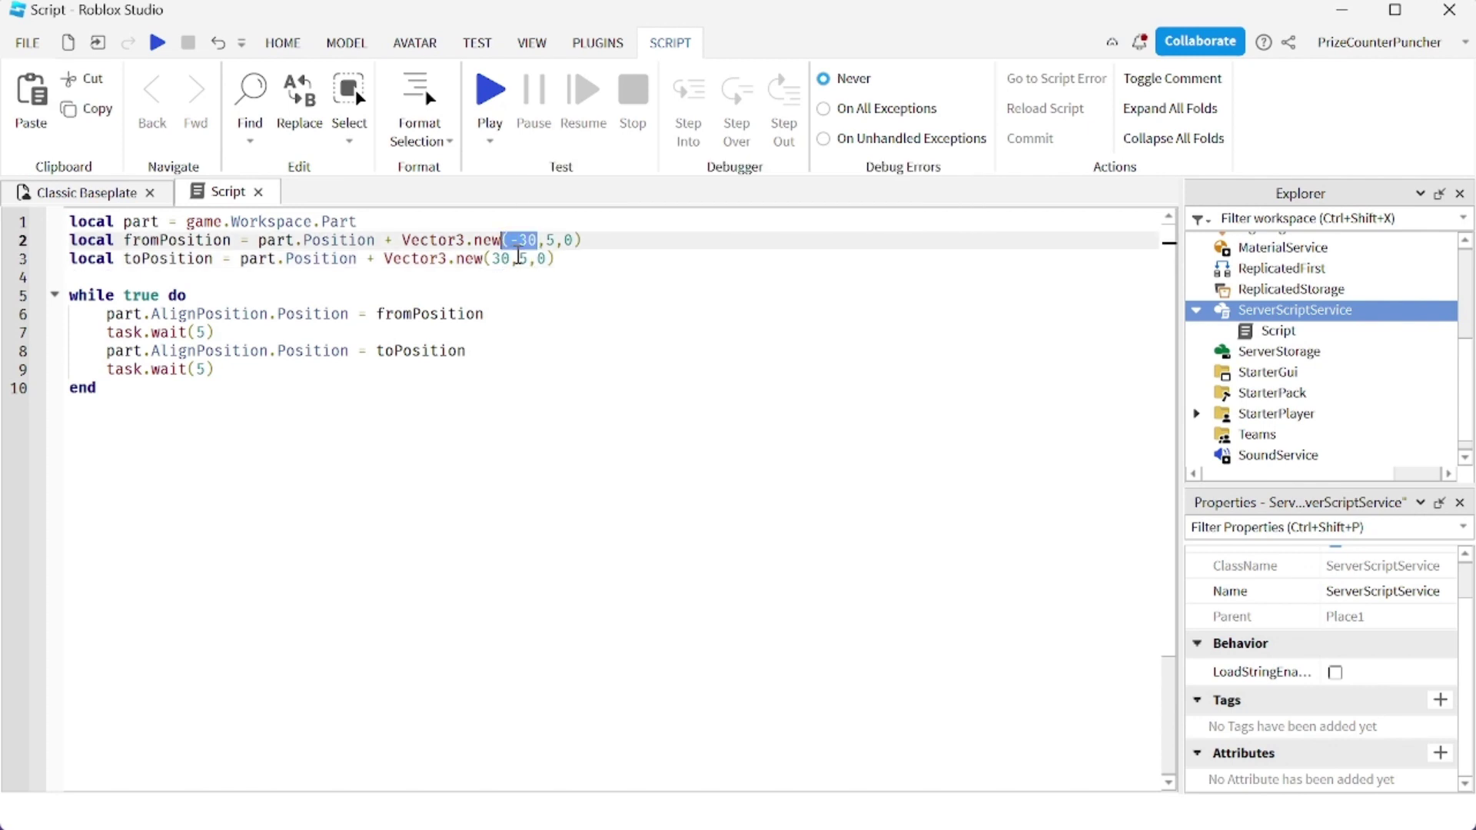
left_click(518, 258)
key("Right")
key("Right")
key("Right")
key("Right")
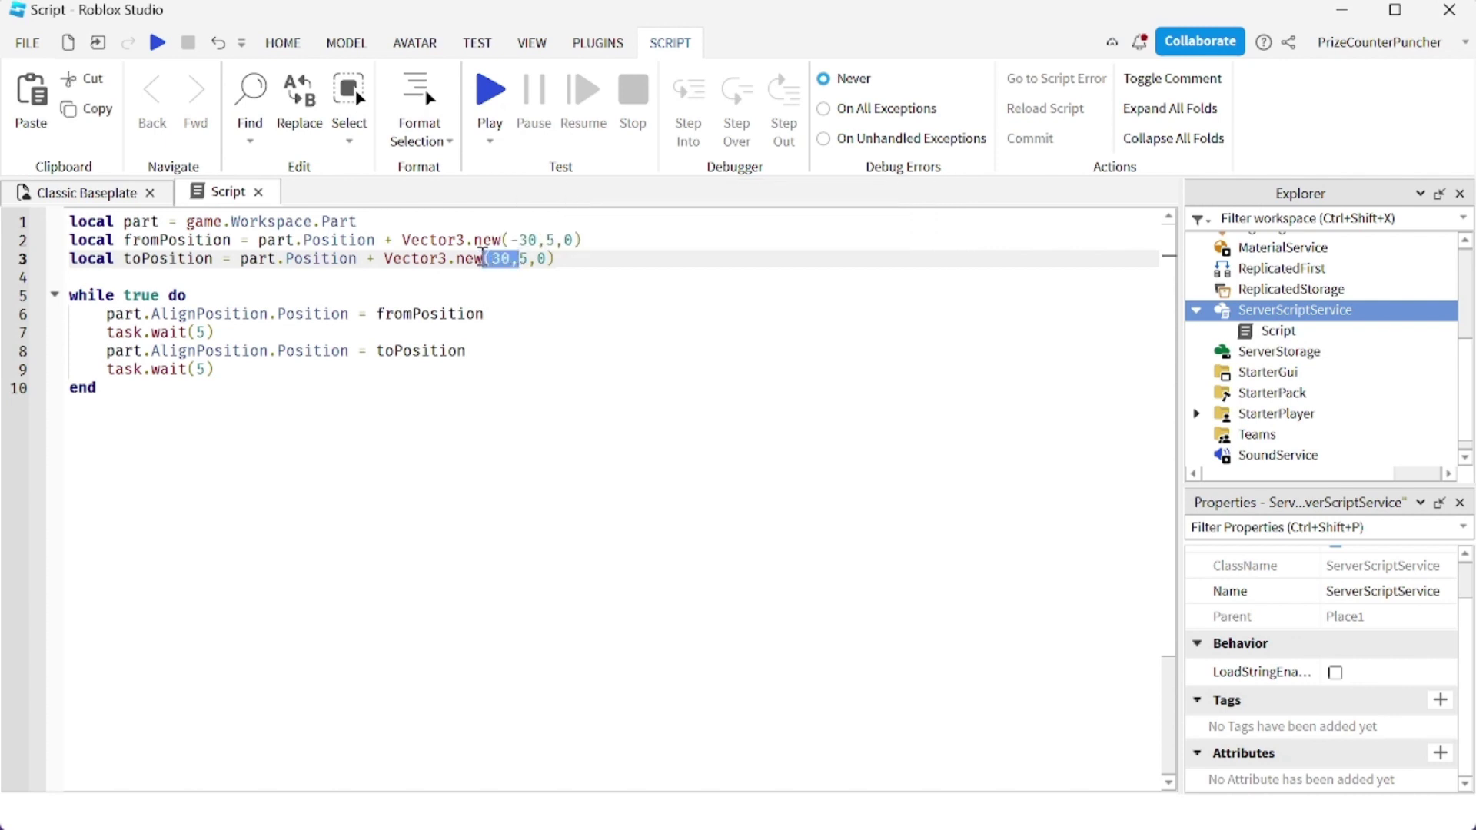
key("Left")
key("Left")
key("Left")
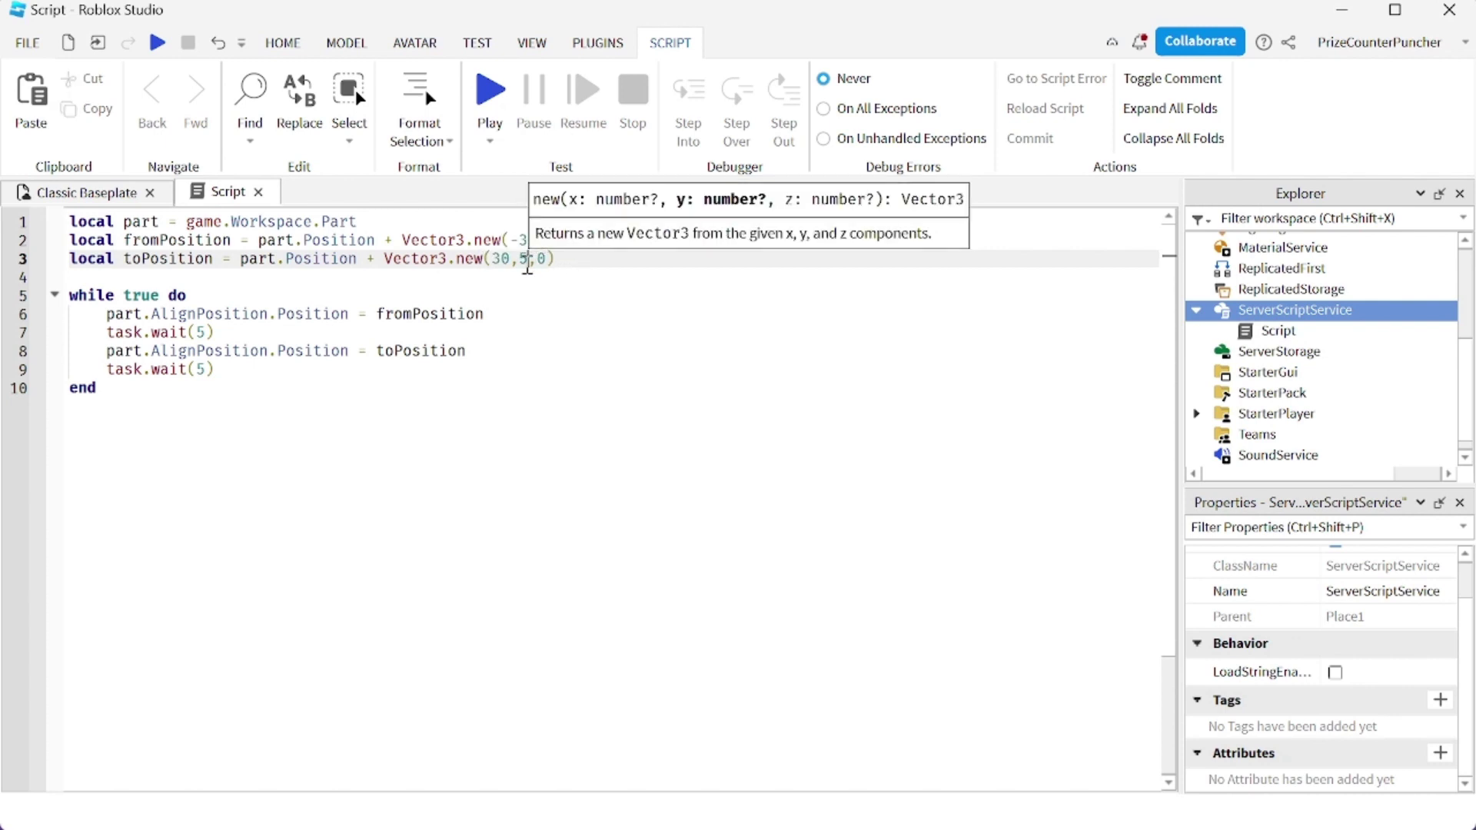
key("shift+Left")
left_click(584, 258)
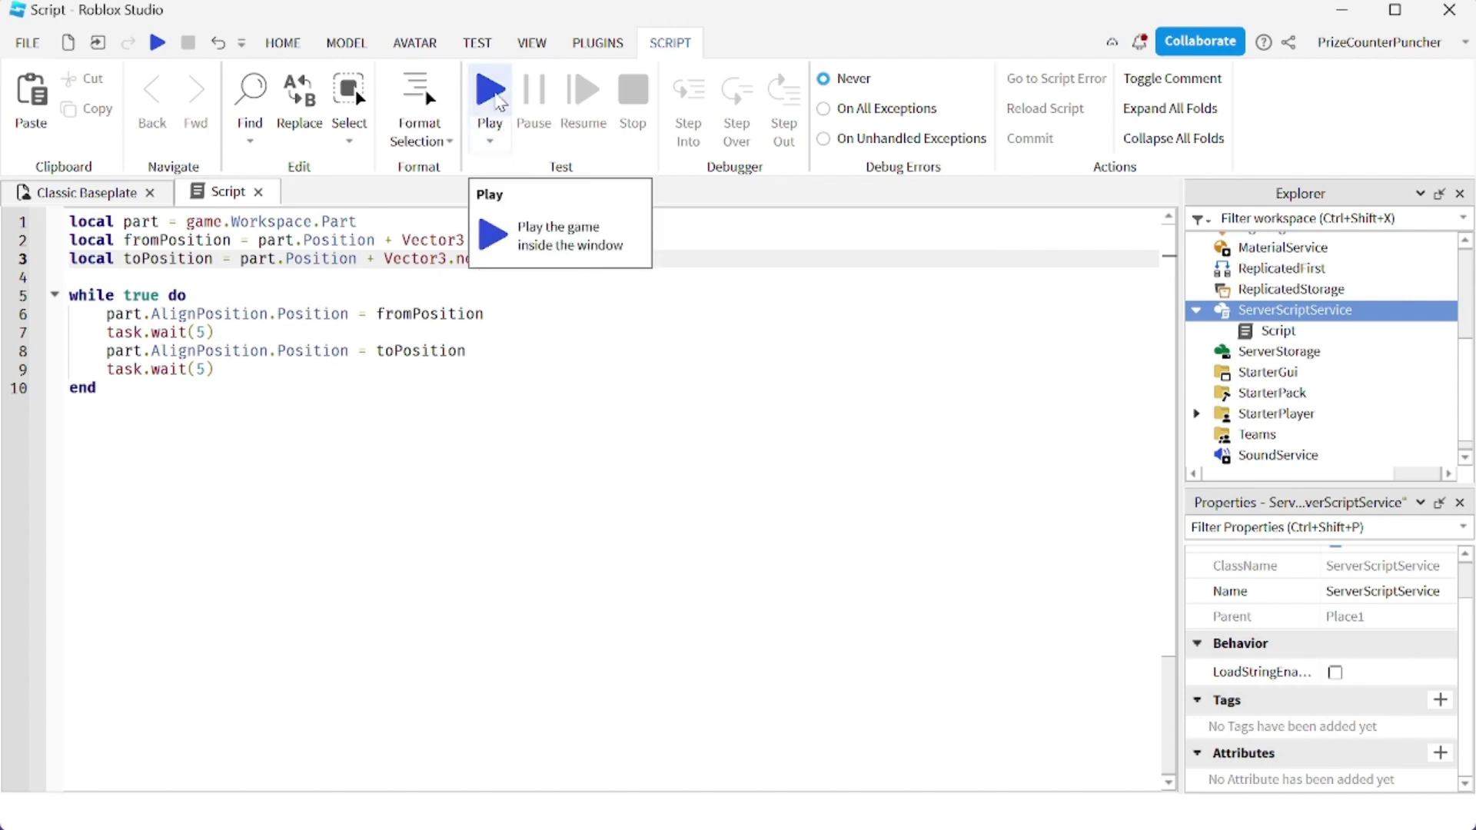
Step: Play-test the game and orbit the camera to watch the avatar riding the green platform
left_click(492, 96)
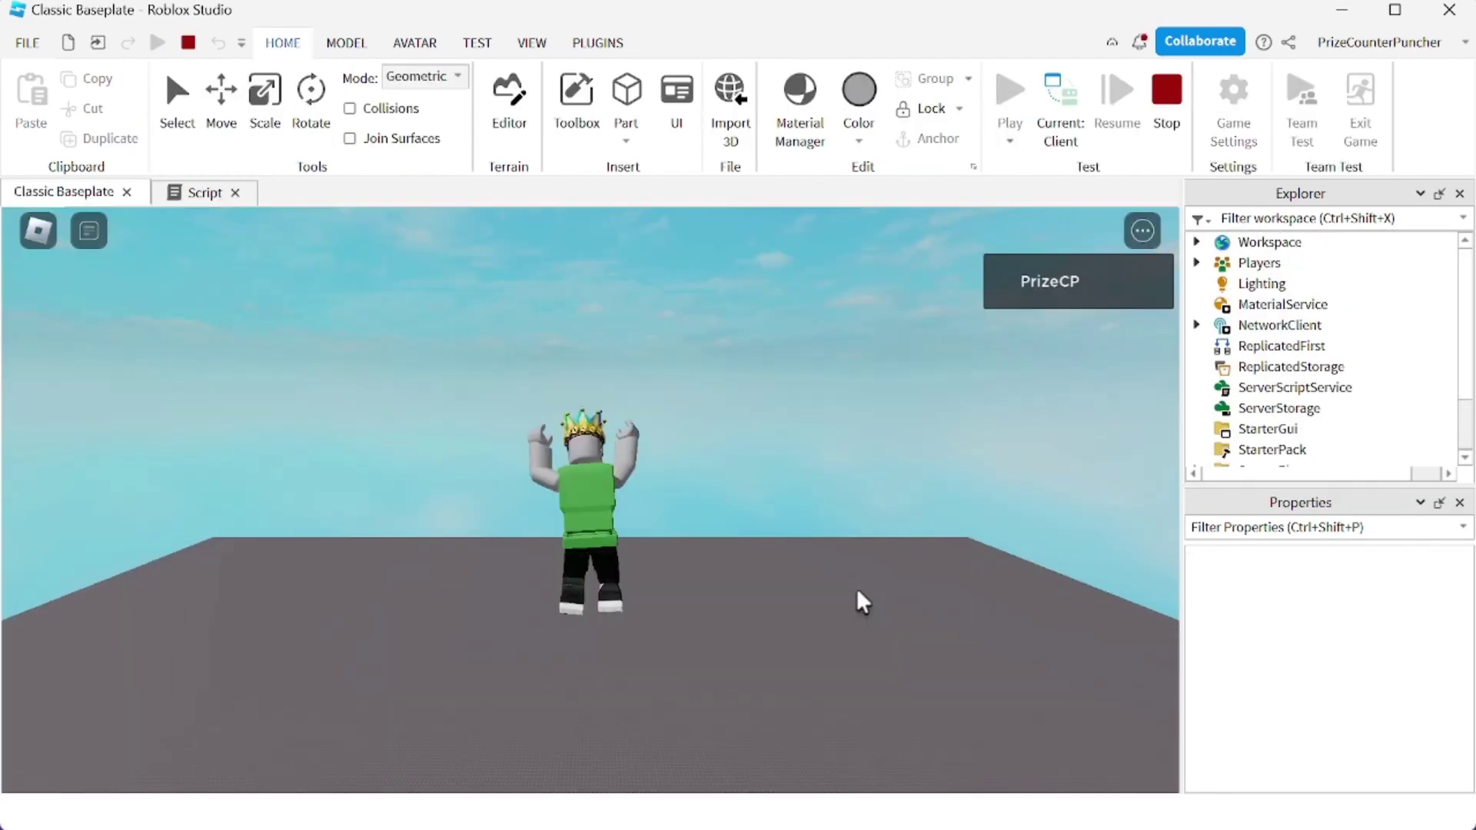
right_click_drag(849, 593, 869, 661)
scroll(850, 592, "down", 3)
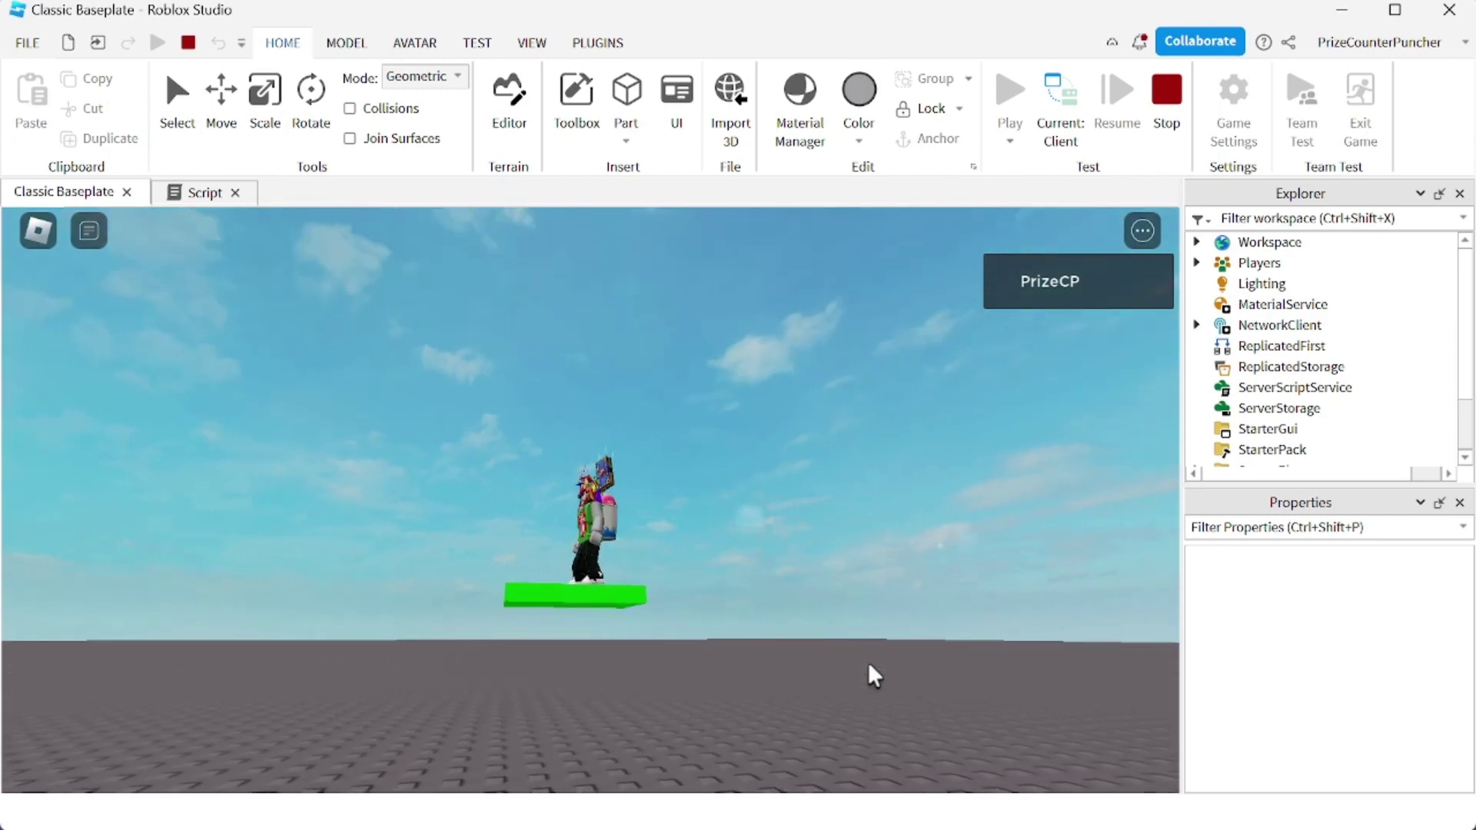